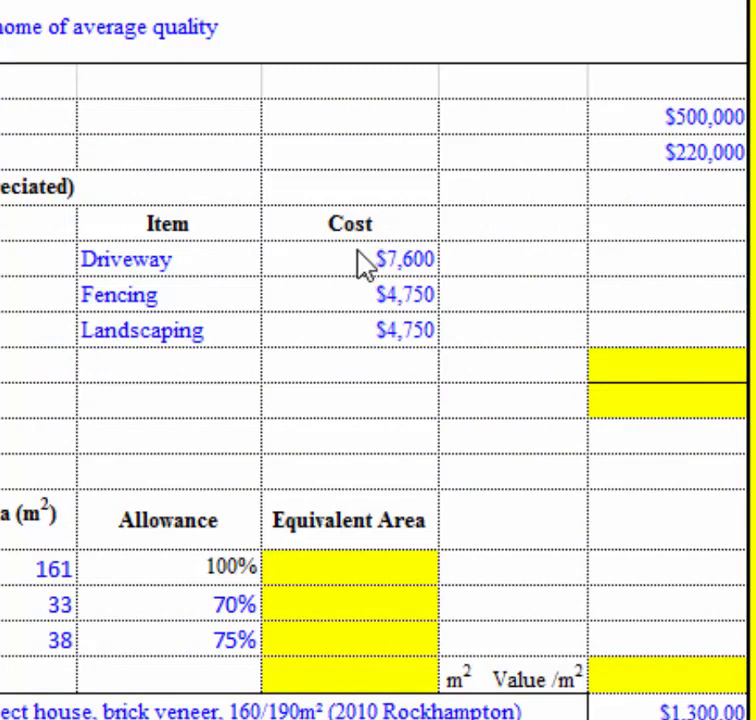
Total the driveway, fencing and landscaping costs in cell G14 with a SUM of E11:E13.
{"action": "left_click", "coordinate": [659, 375]}
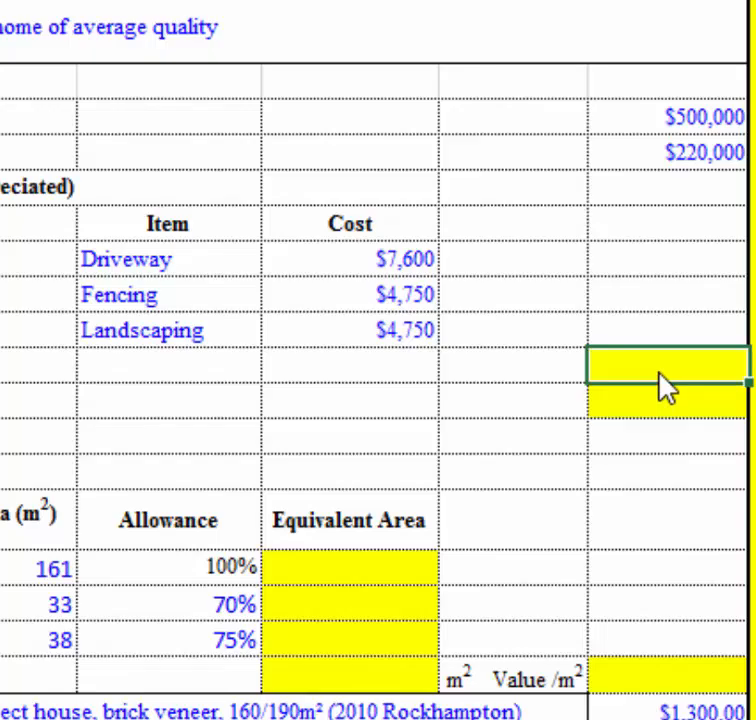
{"action": "type", "text": "=sum"}
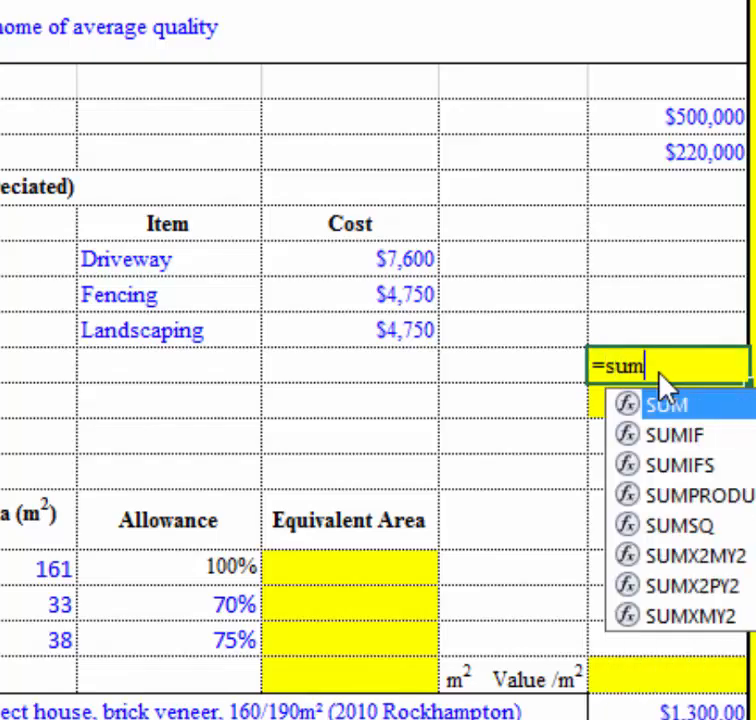
{"action": "type", "text": "("}
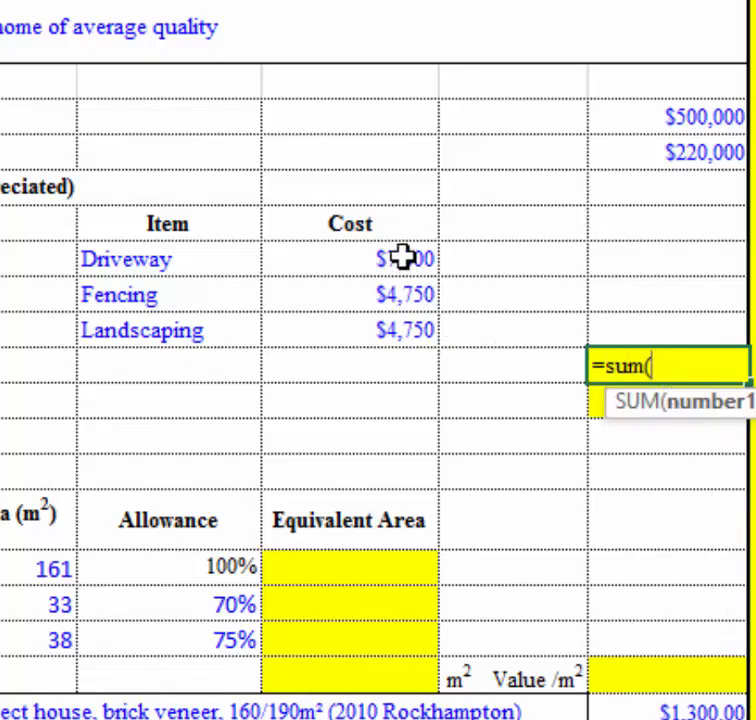
{"action": "left_click_drag", "start_coordinate": [400, 258], "coordinate": [400, 345]}
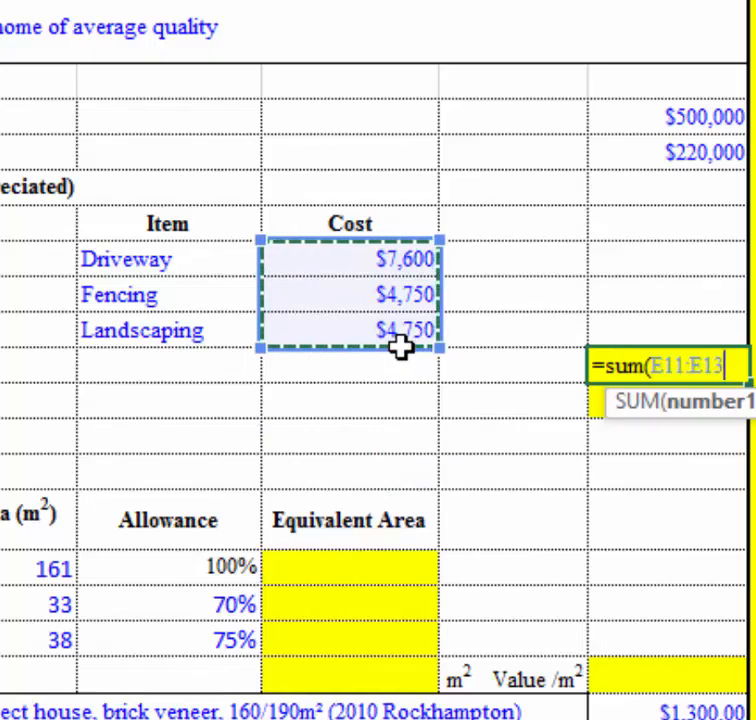
{"action": "type", "text": ")"}
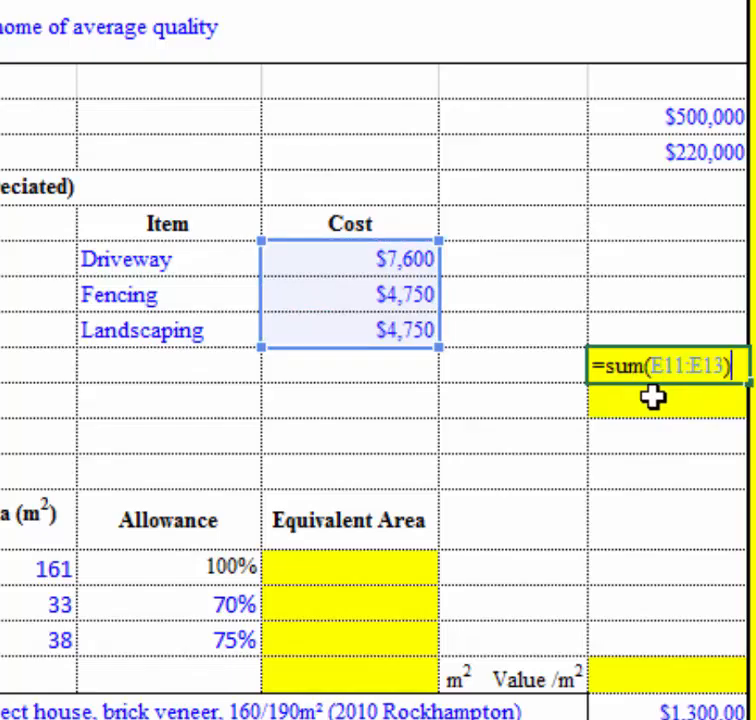
{"action": "key", "text": "Return"}
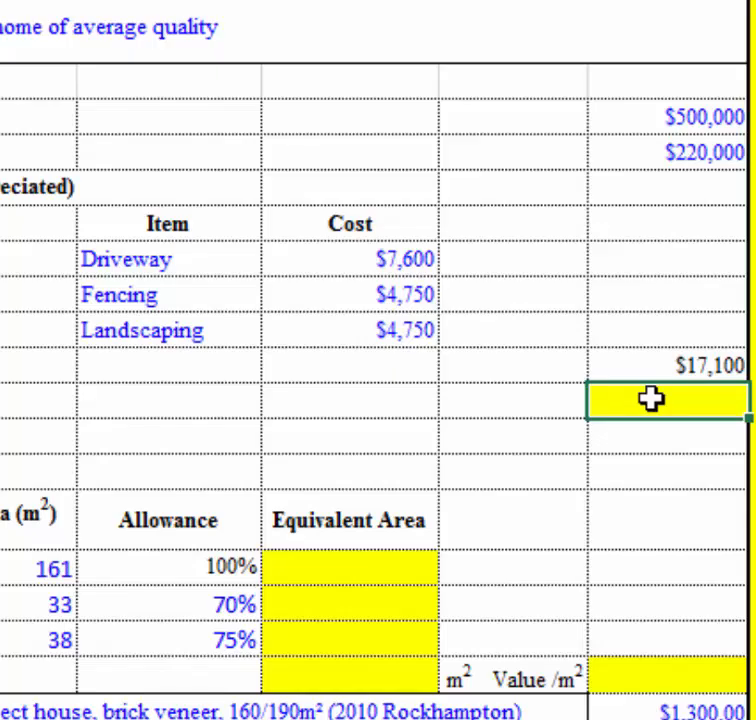
Calculate the sale price less land and ancillaries in cell G15 with the formula =G7-G8-G14.
{"action": "type", "text": "="}
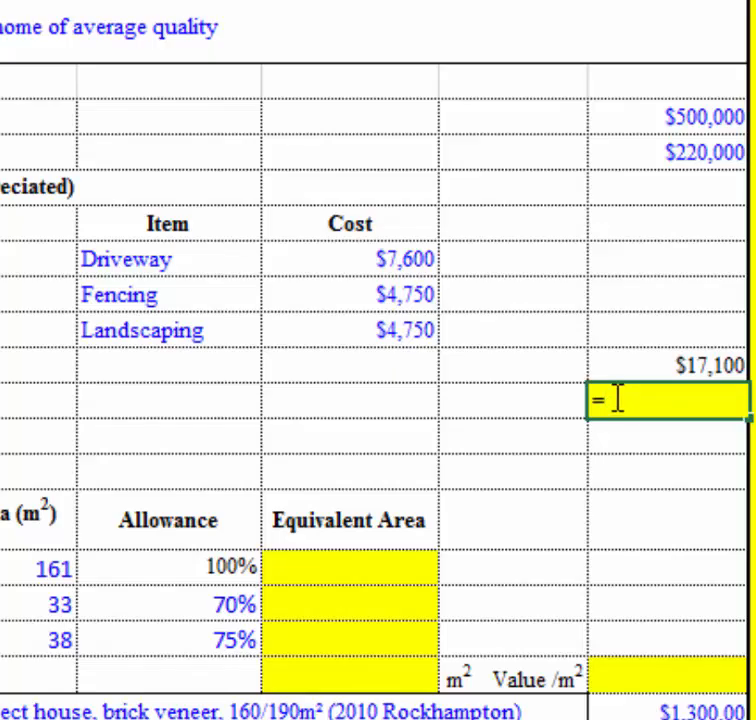
{"action": "left_click", "coordinate": [667, 113]}
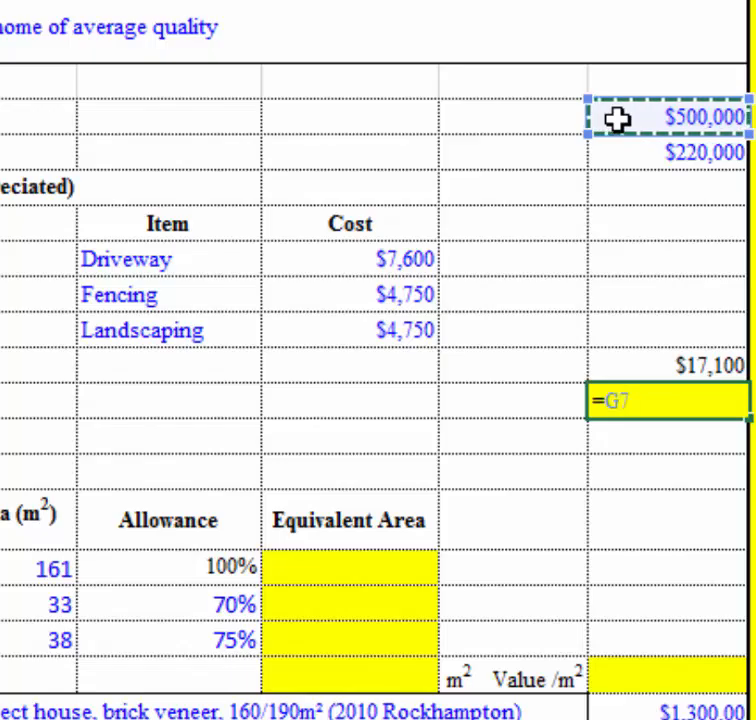
{"action": "type", "text": "-"}
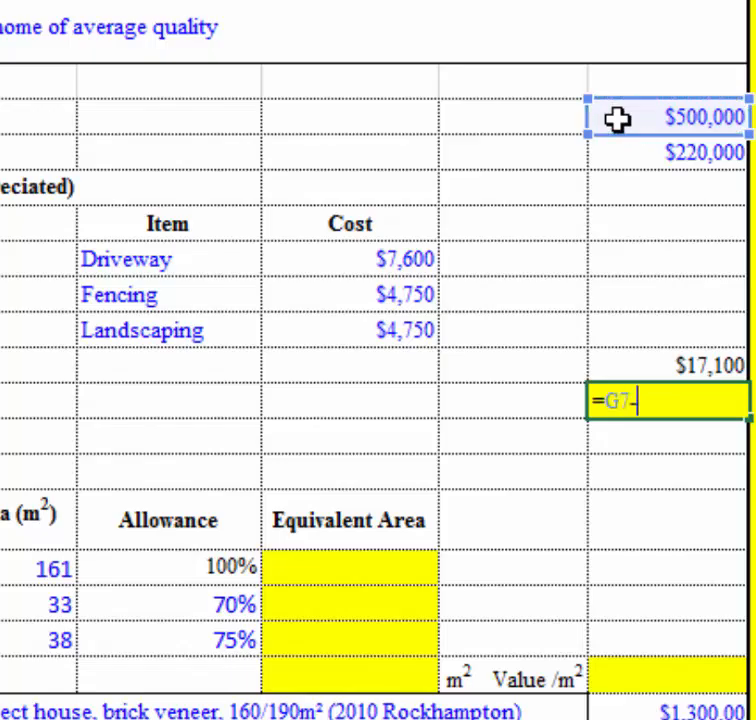
{"action": "left_click", "coordinate": [640, 153]}
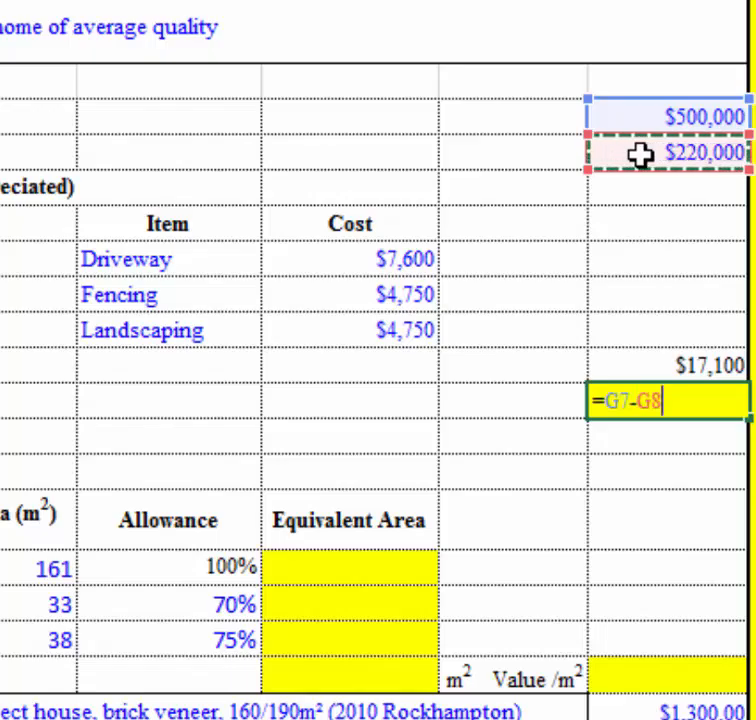
{"action": "type", "text": "-"}
{"action": "left_click", "coordinate": [660, 360]}
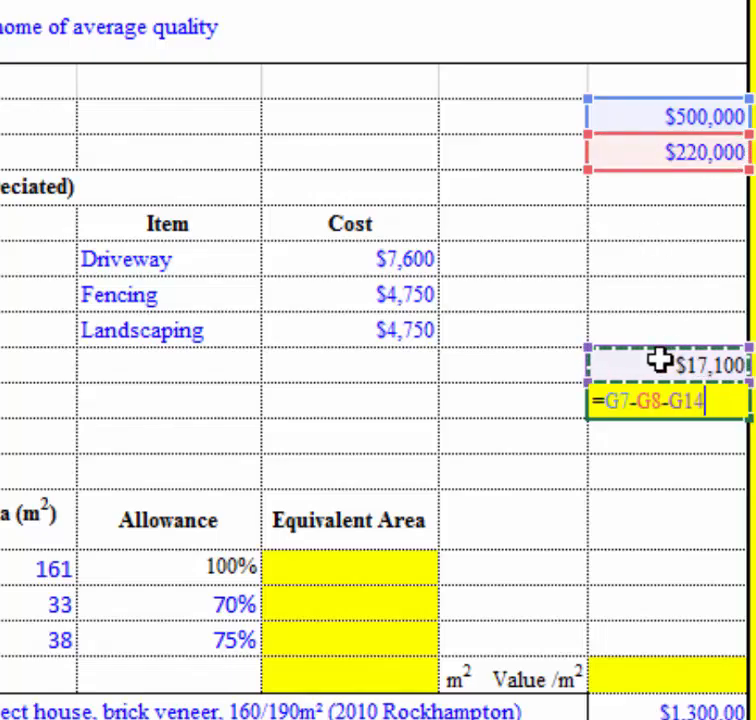
{"action": "key", "text": "Return"}
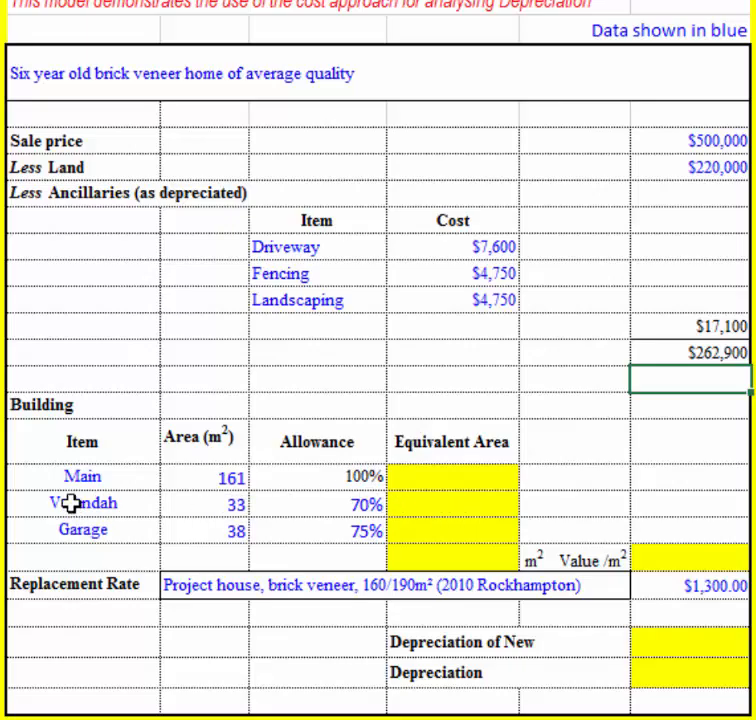
Examine the areas and allowances of the Main, Verandah and Garage items in the Building table.
{"action": "left_click_drag", "start_coordinate": [56, 501], "coordinate": [98, 526]}
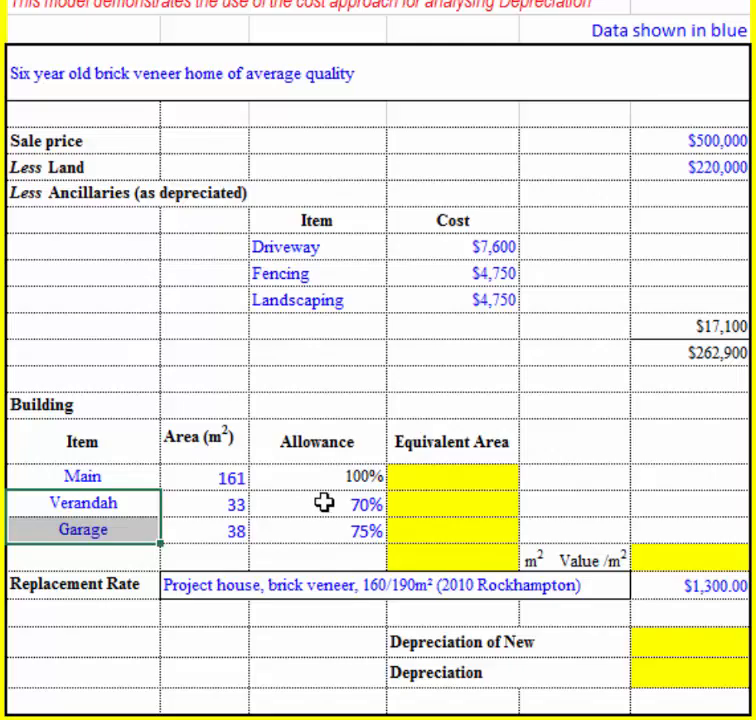
{"action": "left_click", "coordinate": [99, 476]}
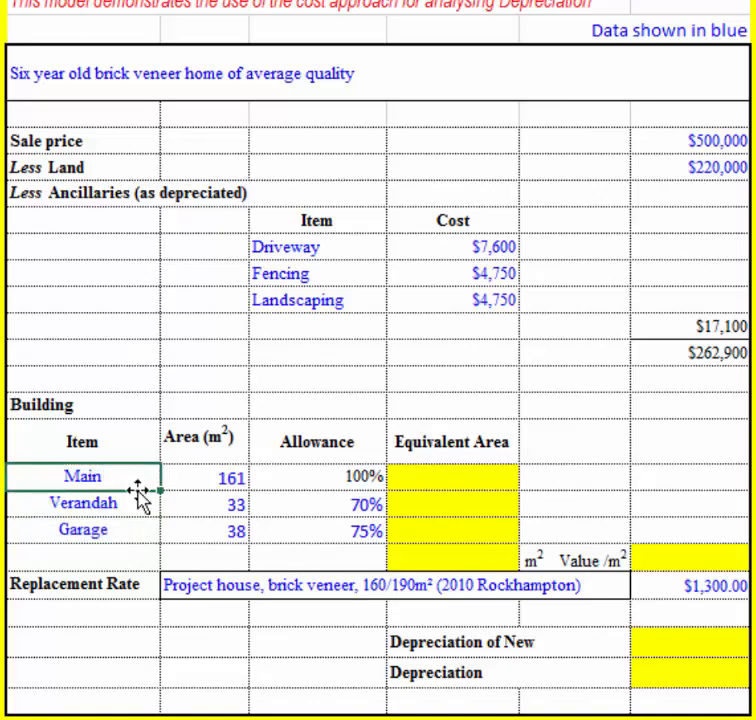
{"action": "left_click", "coordinate": [314, 510]}
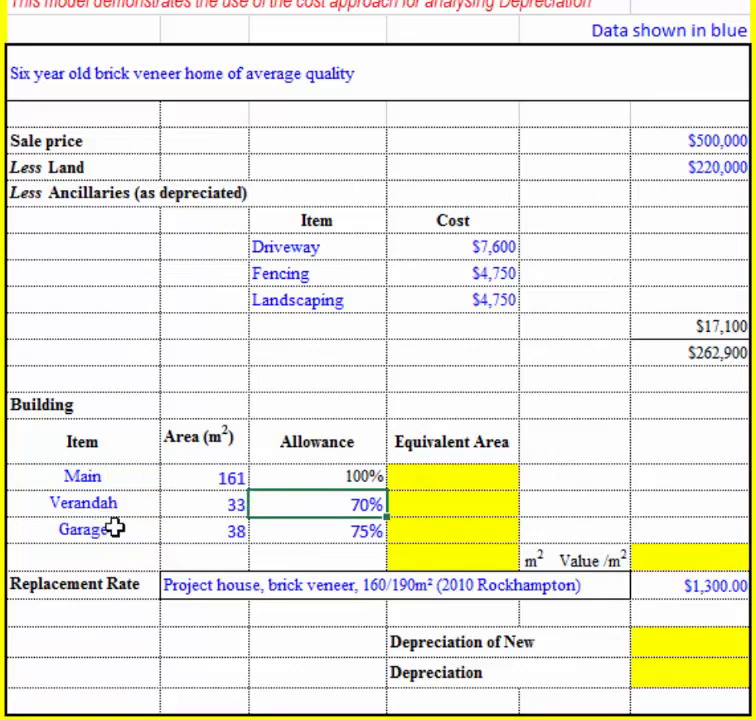
{"action": "left_click_drag", "start_coordinate": [116, 527], "coordinate": [300, 533]}
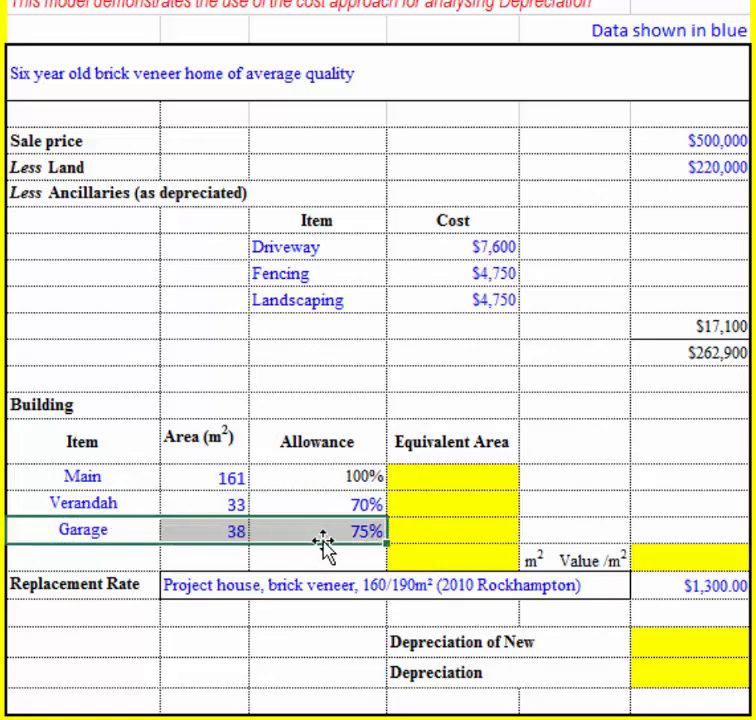
{"action": "left_click", "coordinate": [325, 537]}
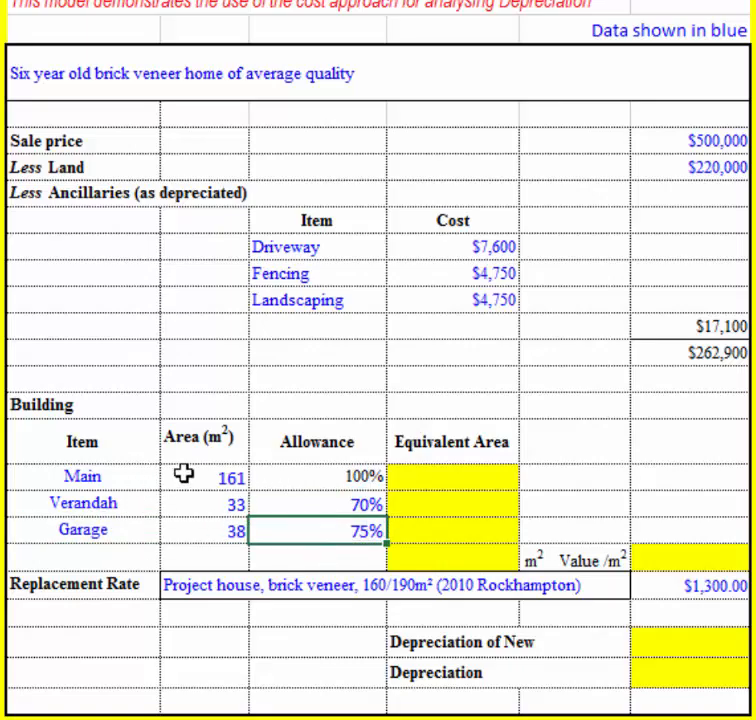
{"action": "left_click_drag", "start_coordinate": [200, 482], "coordinate": [206, 531]}
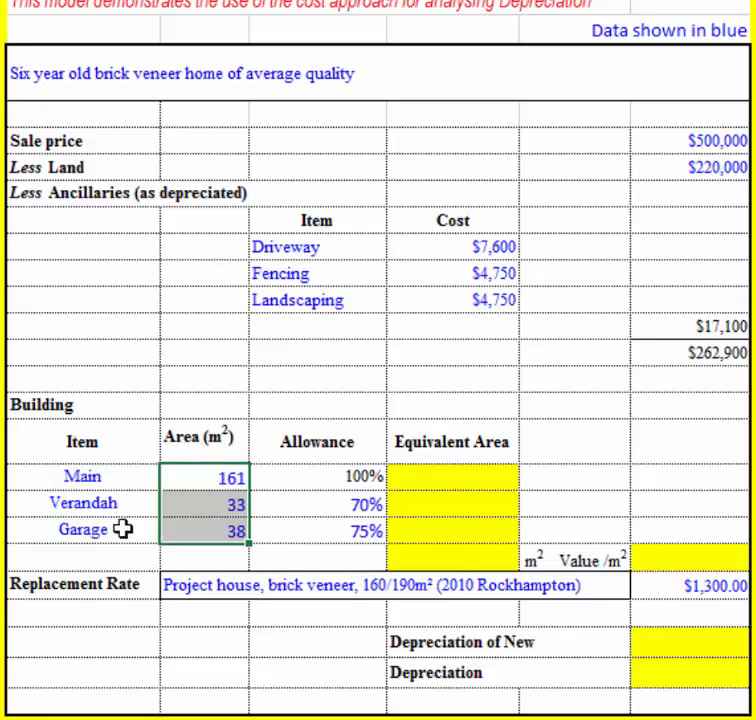
Calculate the Main item's equivalent area in E19 as area times allowance with =C19*D19.
{"action": "left_click", "coordinate": [445, 476]}
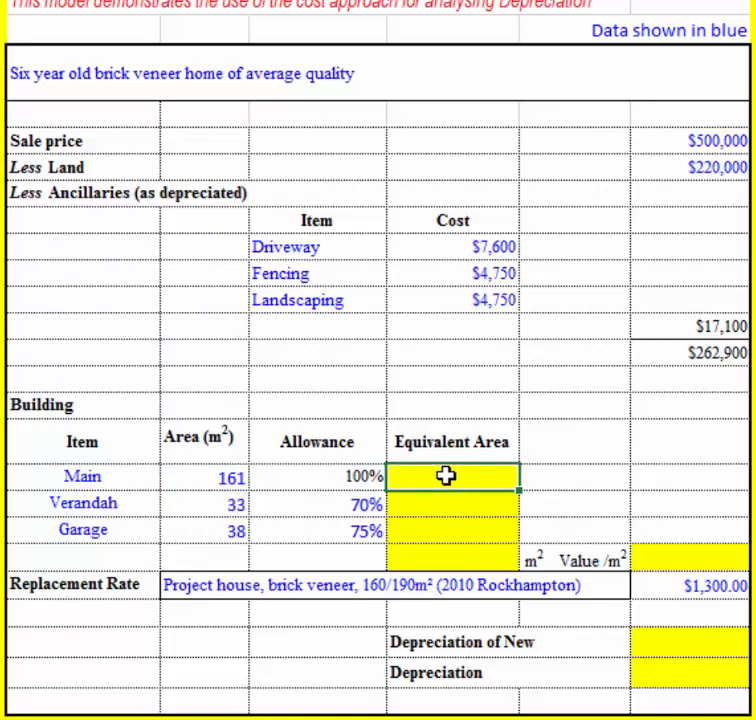
{"action": "type", "text": "="}
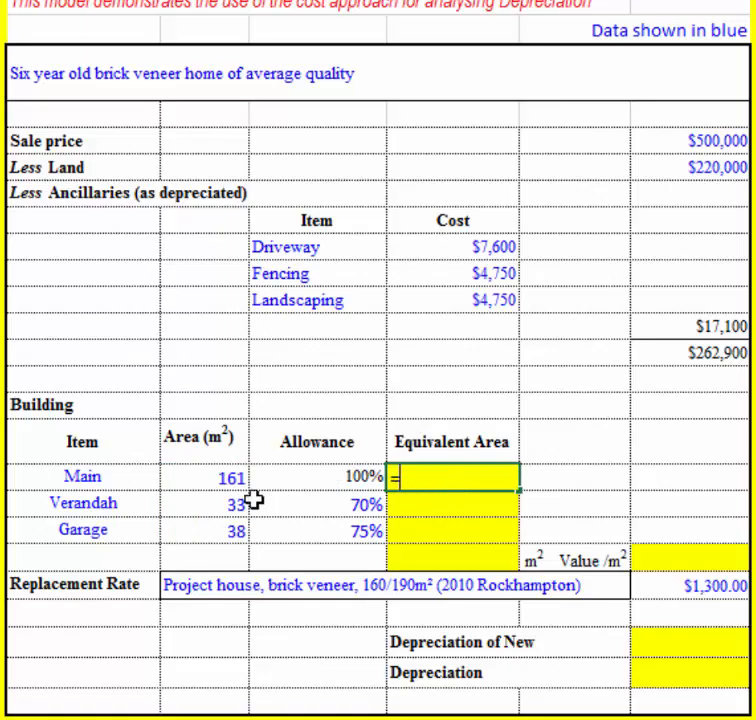
{"action": "left_click", "coordinate": [224, 480]}
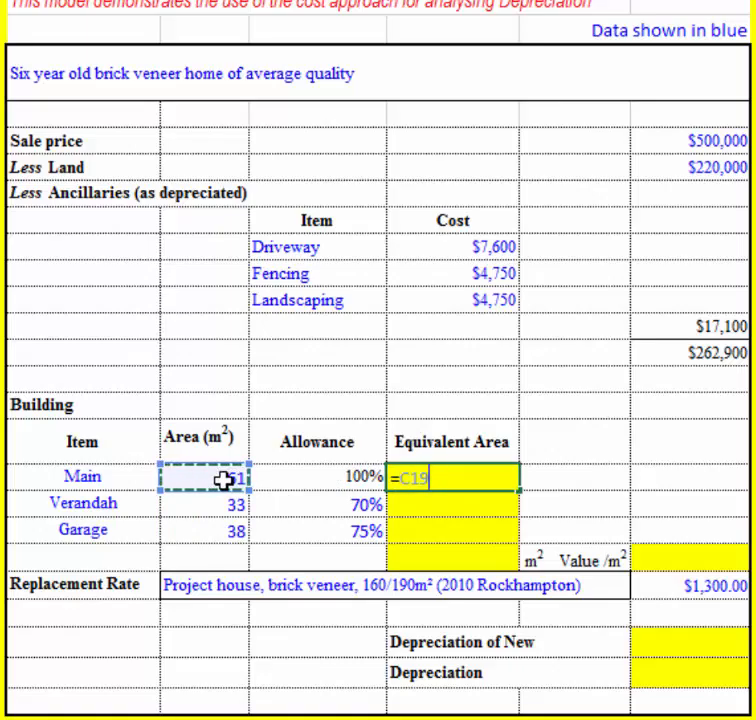
{"action": "type", "text": "*"}
{"action": "left_click", "coordinate": [303, 479]}
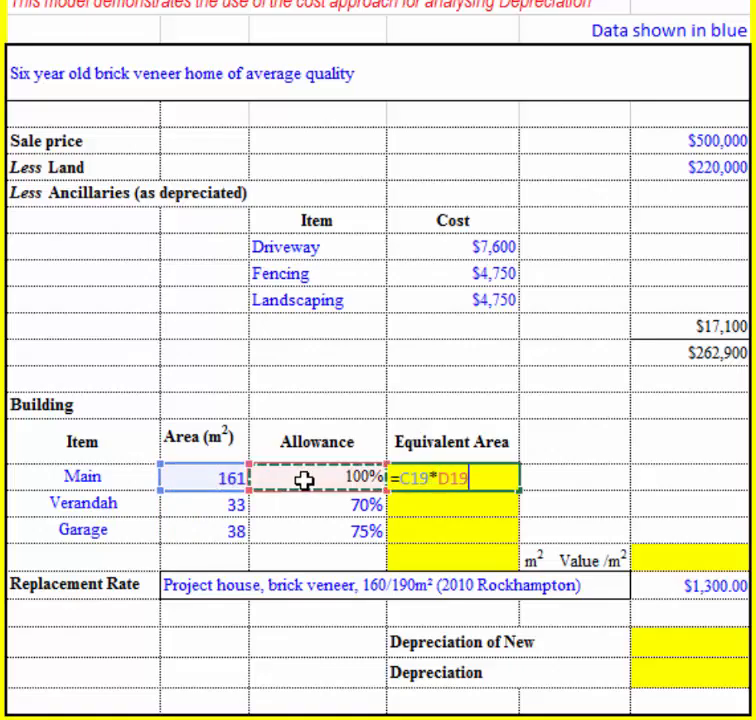
{"action": "key", "text": "Return"}
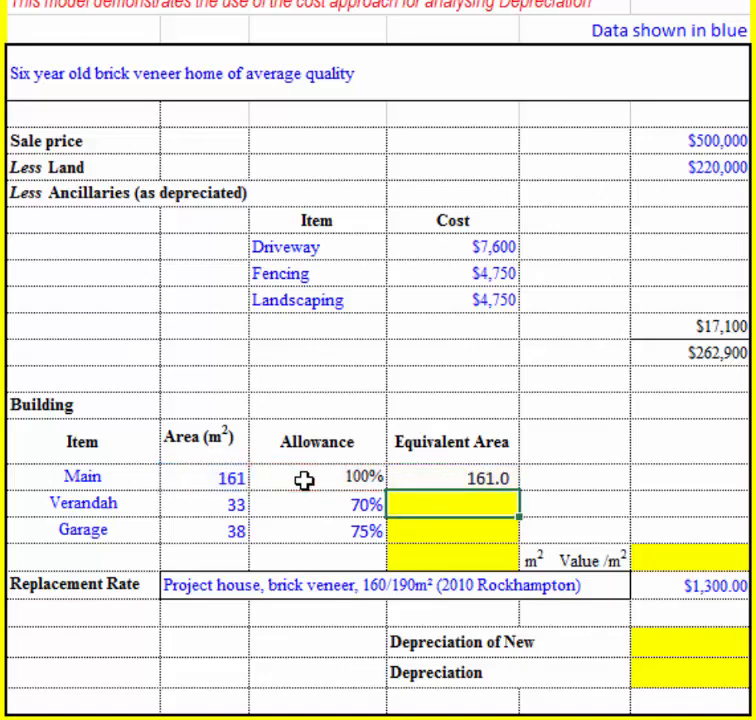
Fill the Main item's equivalent area formula down to the Verandah and Garage rows.
{"action": "left_click", "coordinate": [420, 474]}
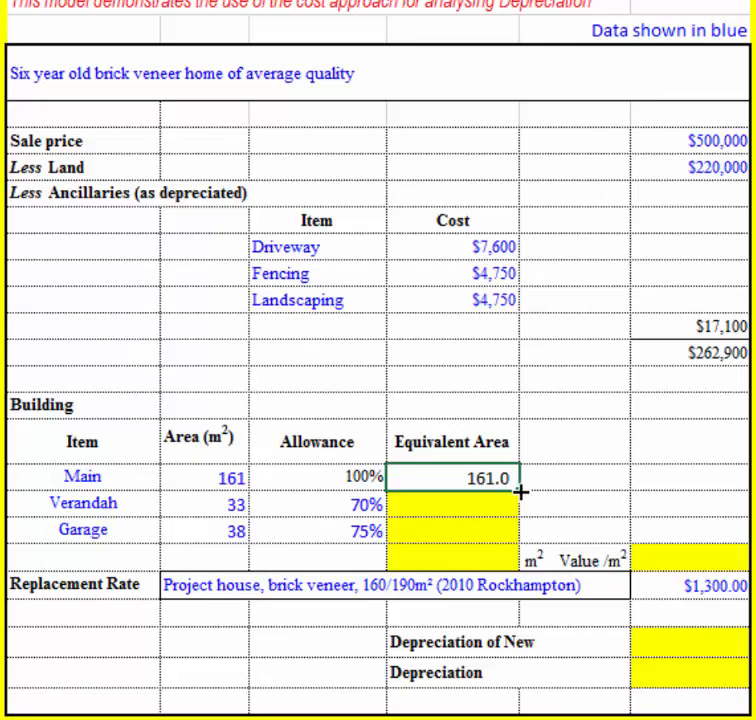
{"action": "left_click_drag", "start_coordinate": [519, 490], "coordinate": [527, 541]}
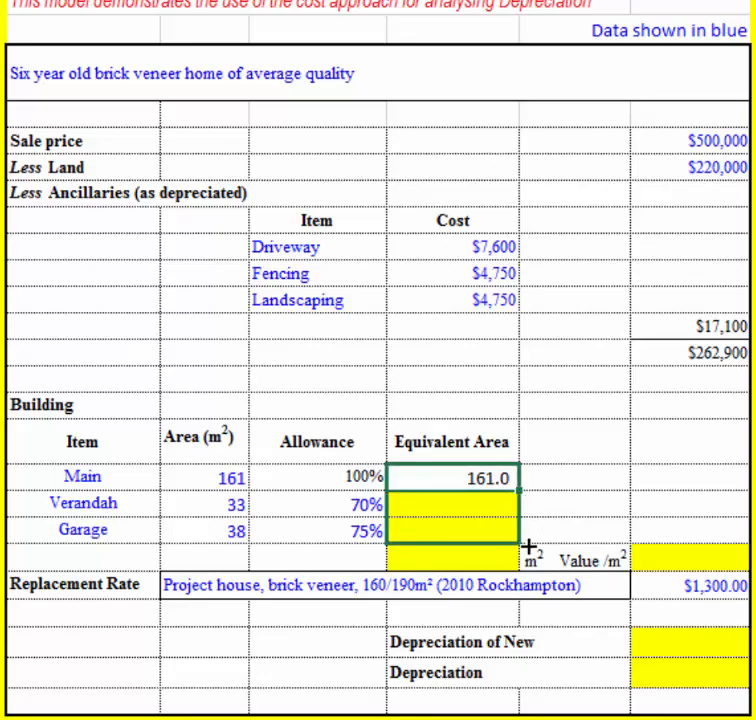
{"action": "left_click_drag", "start_coordinate": [527, 541], "coordinate": [527, 544]}
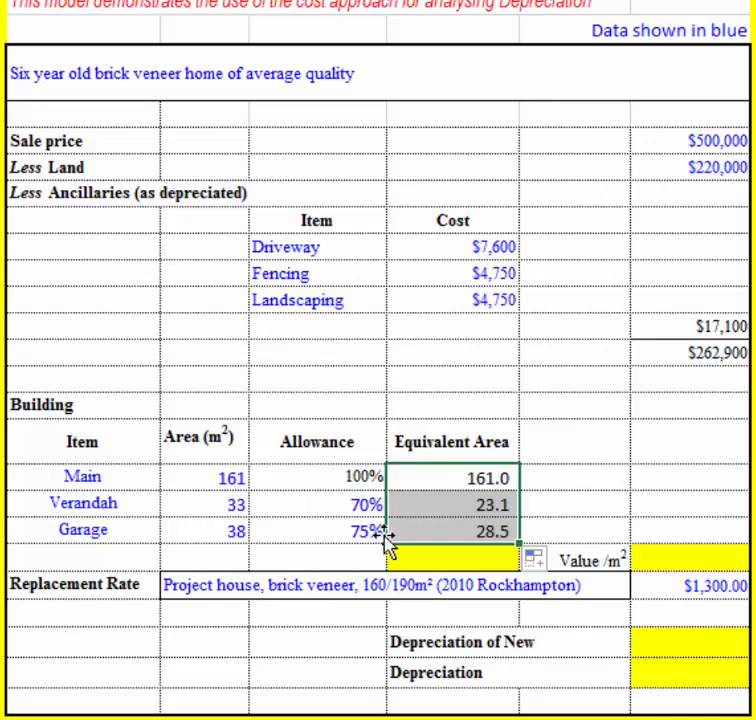
Inspect the cell references in the equivalent area formulas of the Main and Garage rows.
{"action": "left_click", "coordinate": [435, 478]}
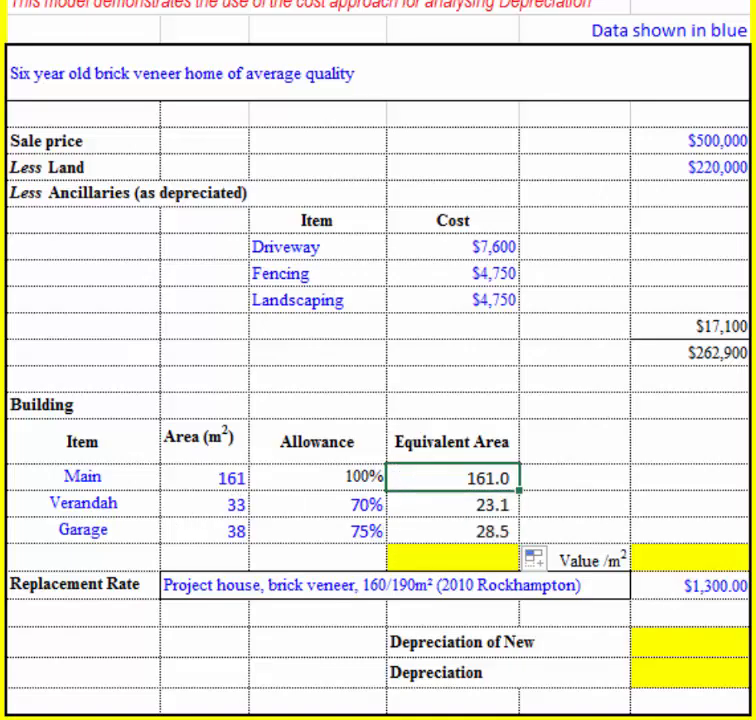
{"action": "key", "text": "F2"}
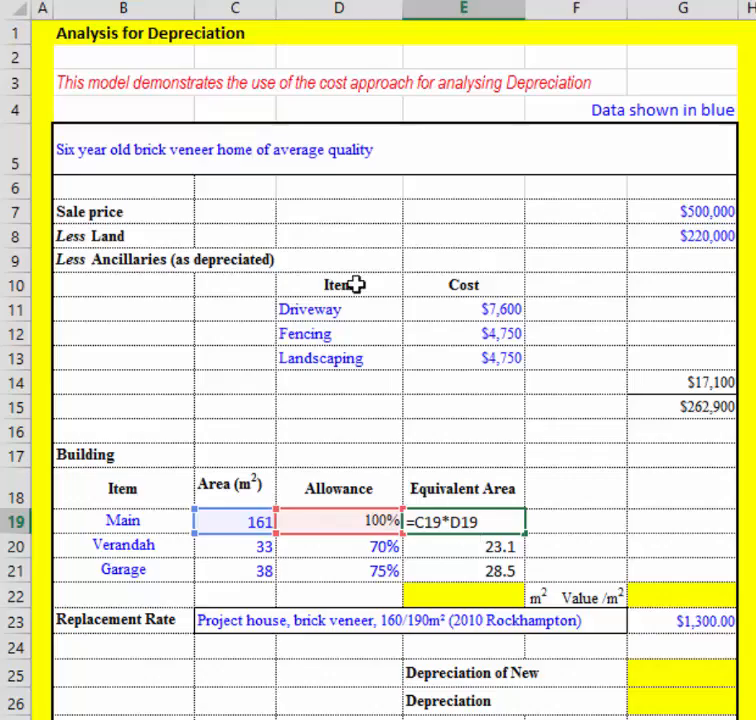
{"action": "left_click", "coordinate": [260, 2]}
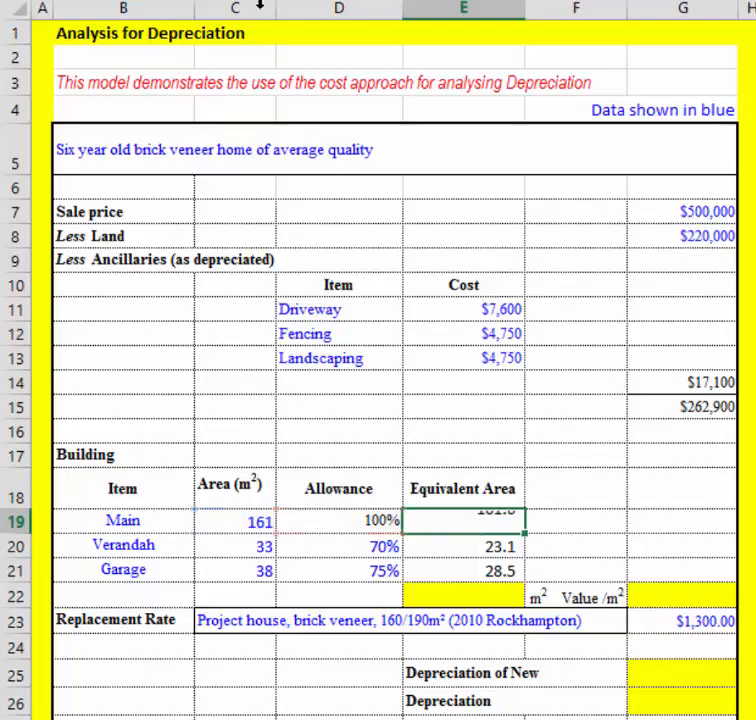
{"action": "left_click", "coordinate": [459, 572]}
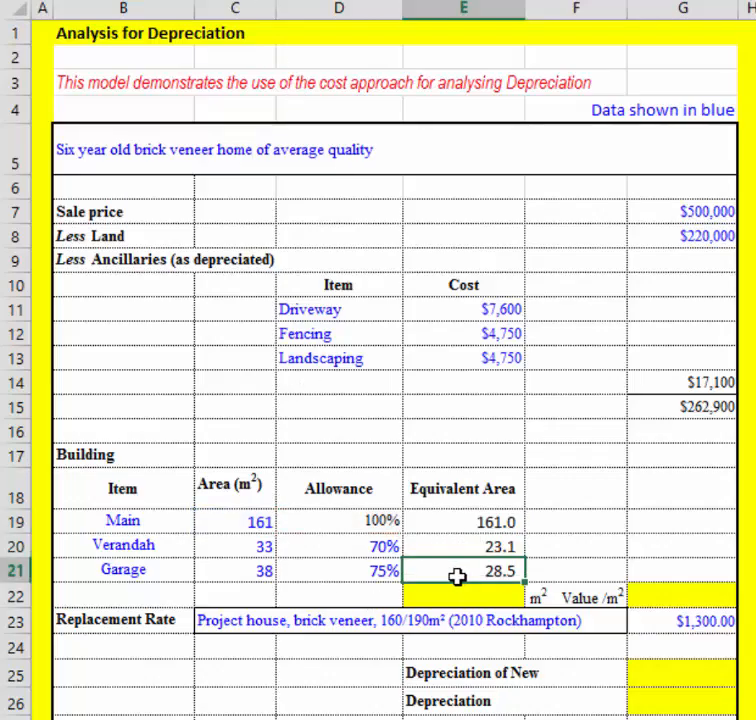
{"action": "left_click", "coordinate": [385, 2]}
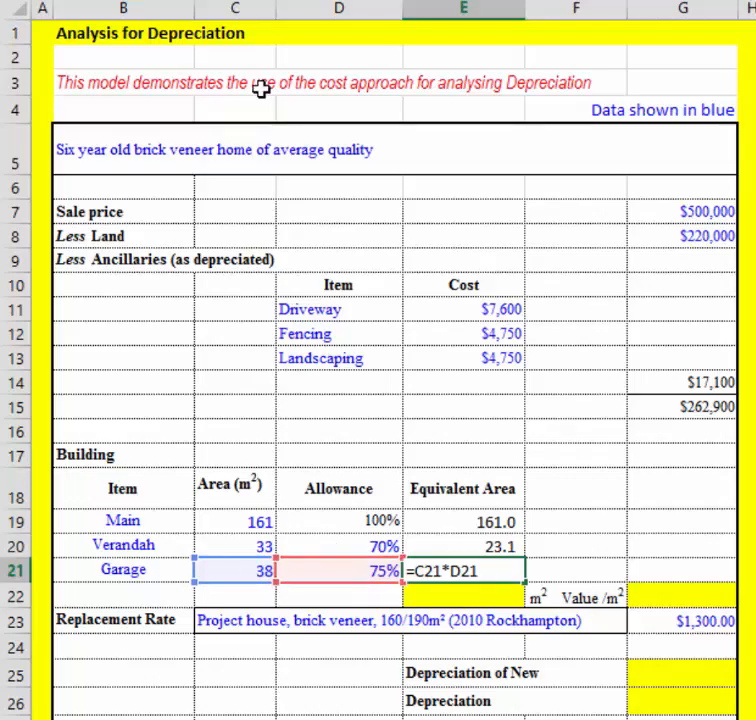
{"action": "key", "text": "ctrl+Return"}
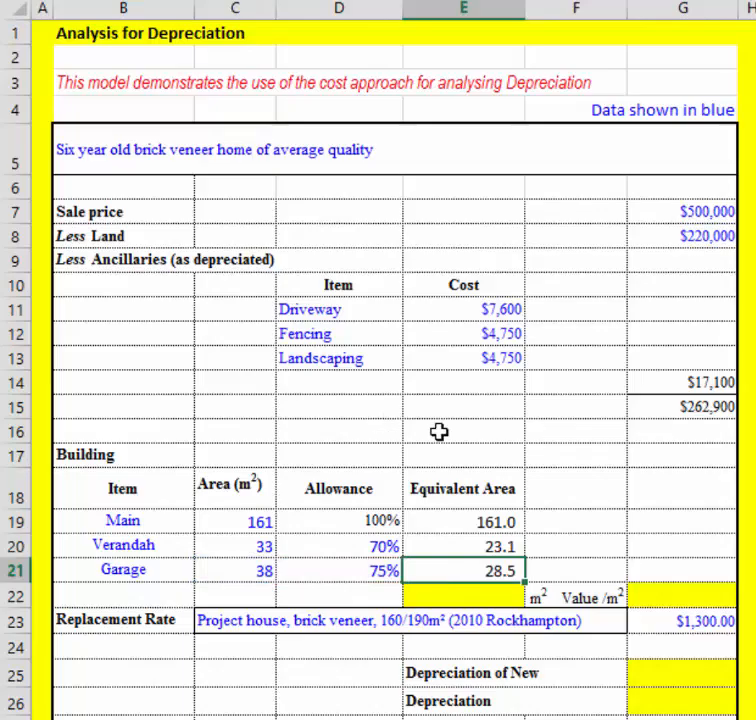
Total the equivalent areas of the Main, Verandah and Garage items in E22 with =SUM(E19:E21).
{"action": "left_click", "coordinate": [498, 598]}
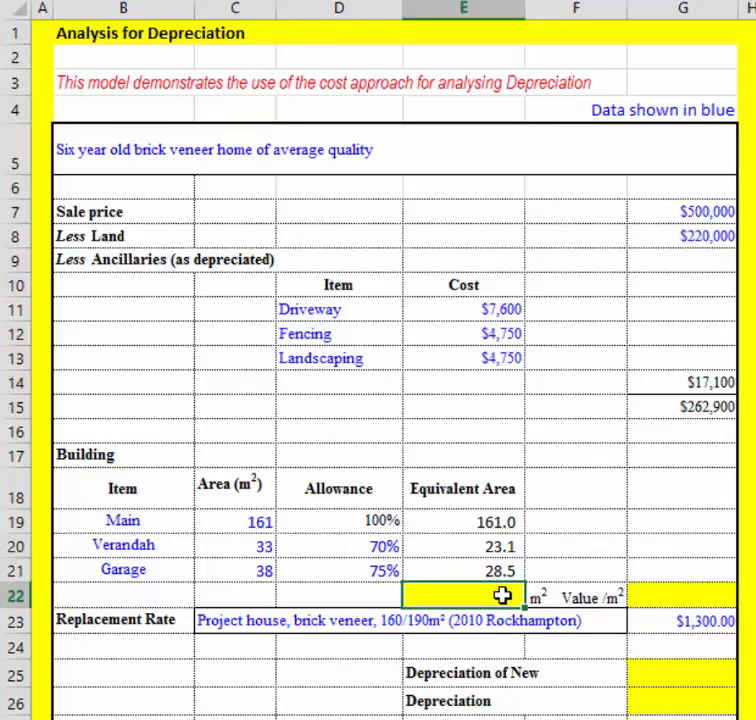
{"action": "type", "text": "=s"}
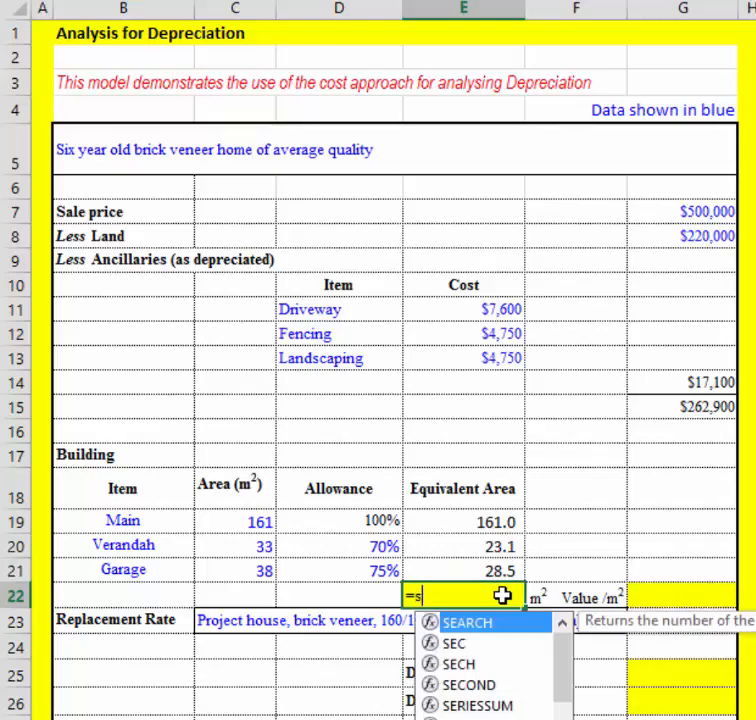
{"action": "type", "text": "um("}
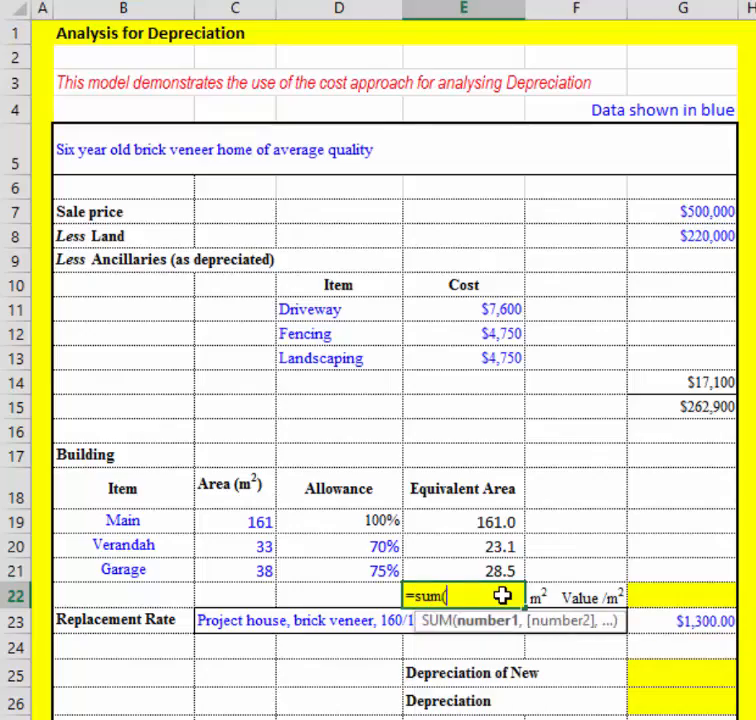
{"action": "left_click_drag", "start_coordinate": [490, 522], "coordinate": [489, 560]}
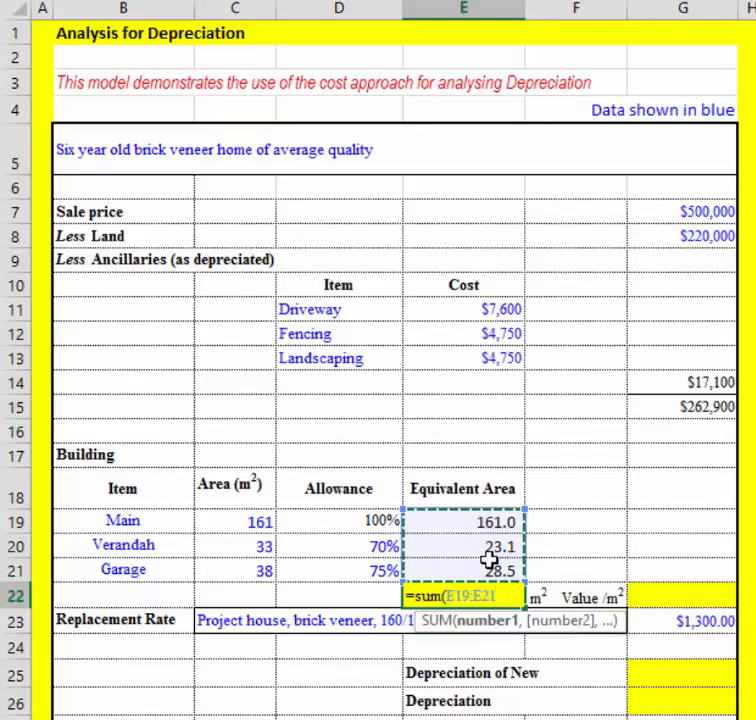
{"action": "type", "text": ")"}
{"action": "key", "text": "Return"}
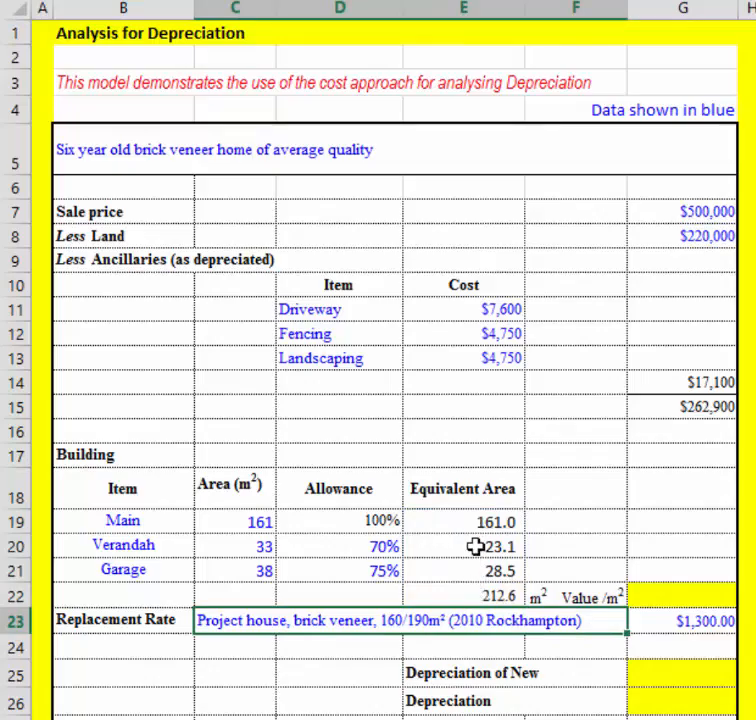
{"action": "left_click", "coordinate": [462, 595]}
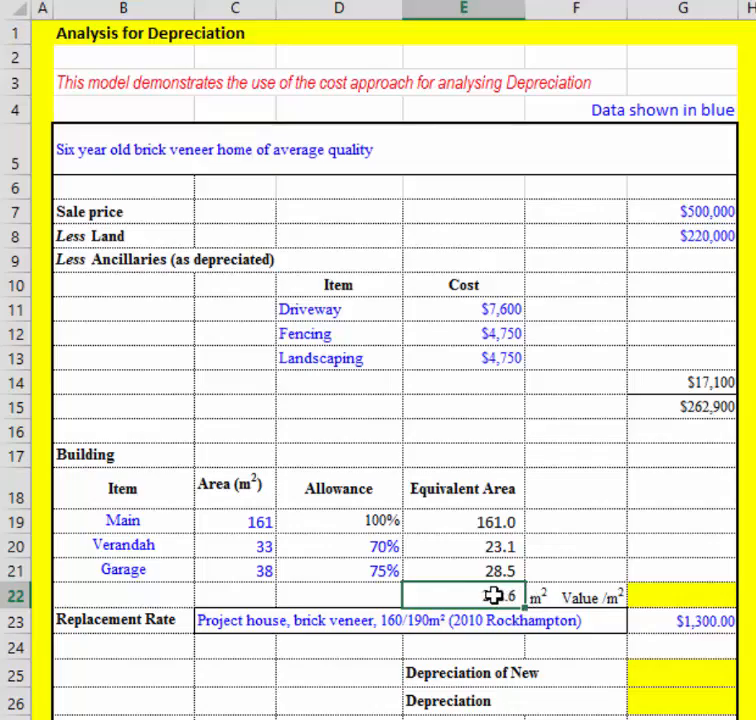
Calculate the building's value per m² in G22 by dividing its residual value by the total equivalent area with =G15/E22.
{"action": "left_click", "coordinate": [662, 405]}
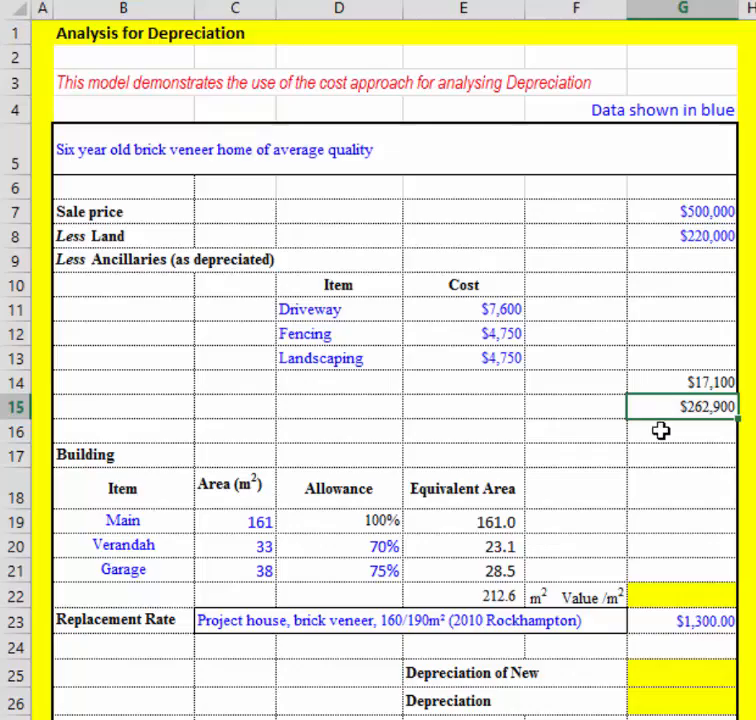
{"action": "left_click", "coordinate": [675, 591]}
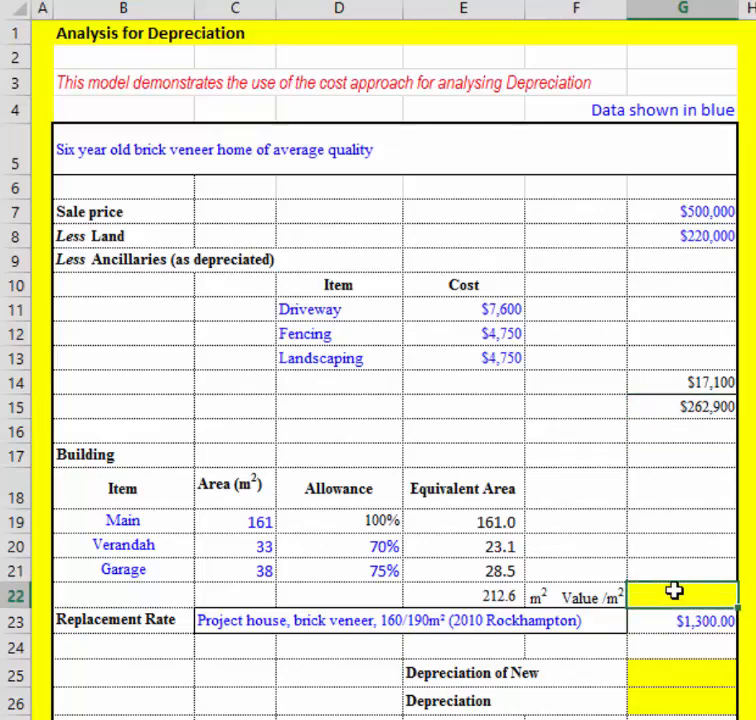
{"action": "left_click", "coordinate": [674, 406]}
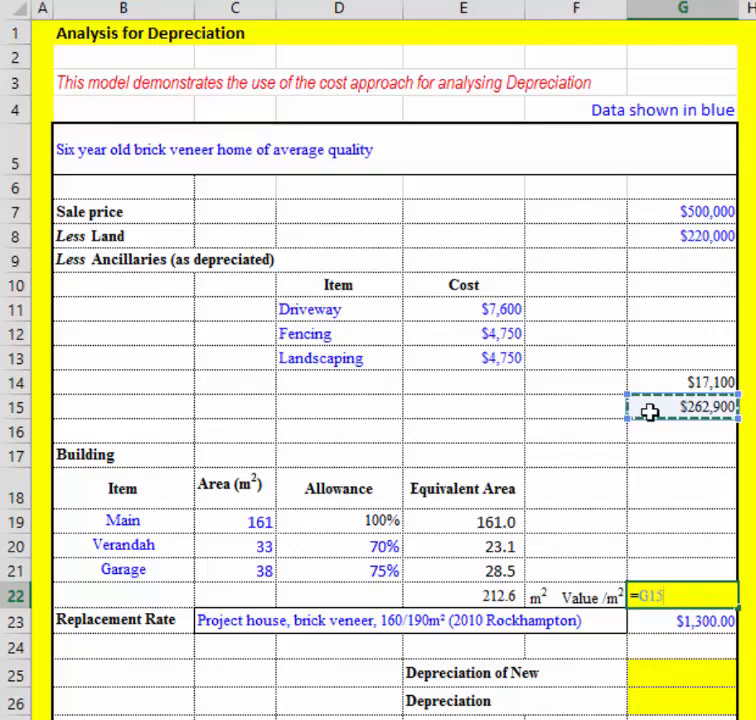
{"action": "type", "text": "/"}
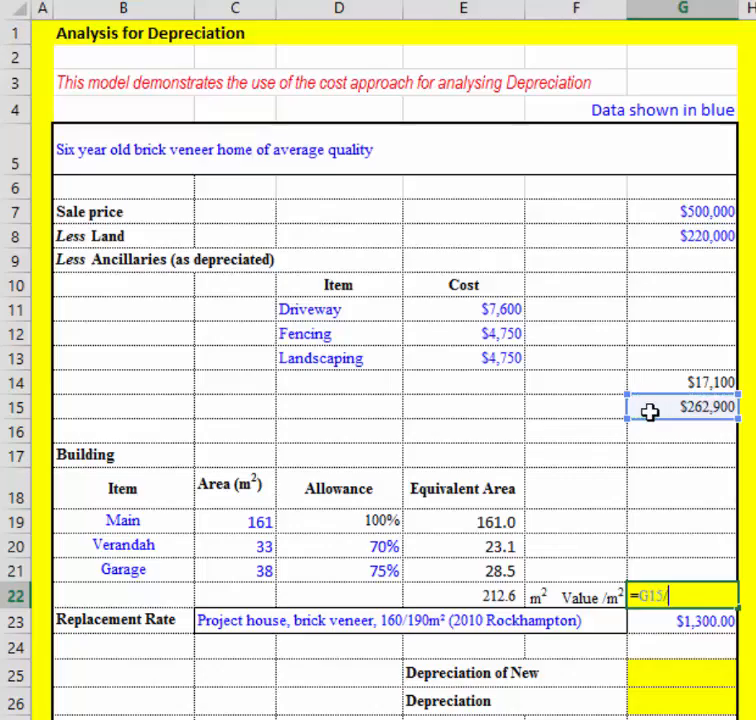
{"action": "left_click", "coordinate": [473, 596]}
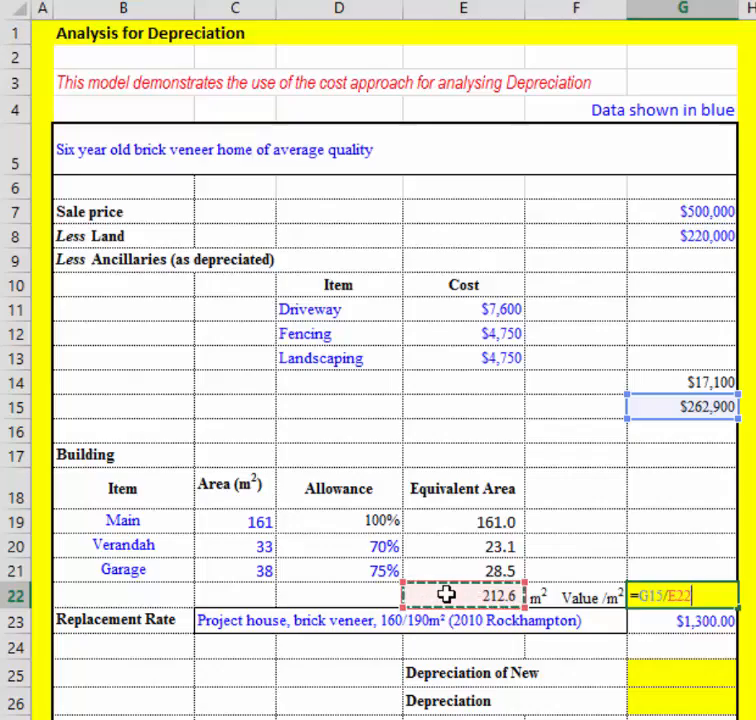
{"action": "key", "text": "Return"}
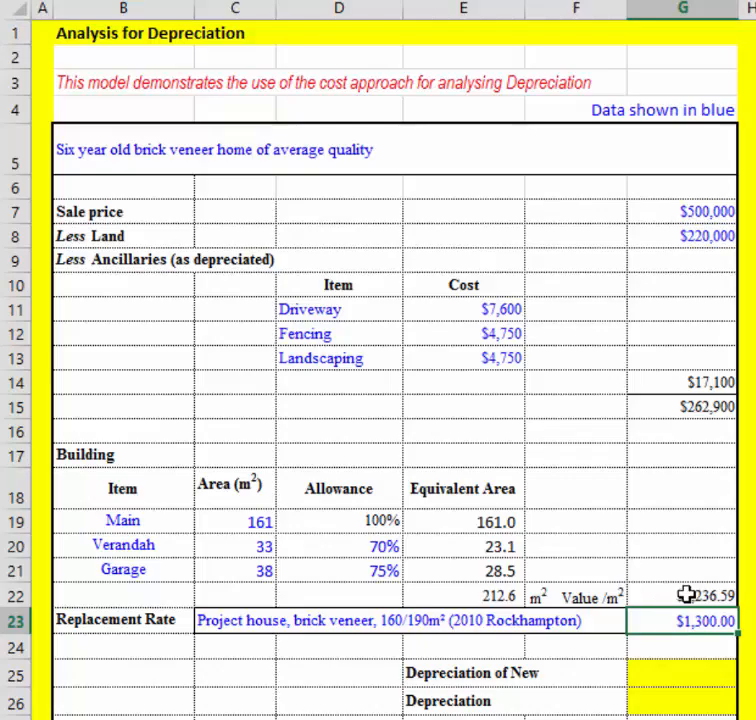
Calculate Depreciation of New in G25 as value per m² divided by the replacement rate with =G22/G23.
{"action": "left_click", "coordinate": [219, 619]}
{"action": "left_click", "coordinate": [660, 618]}
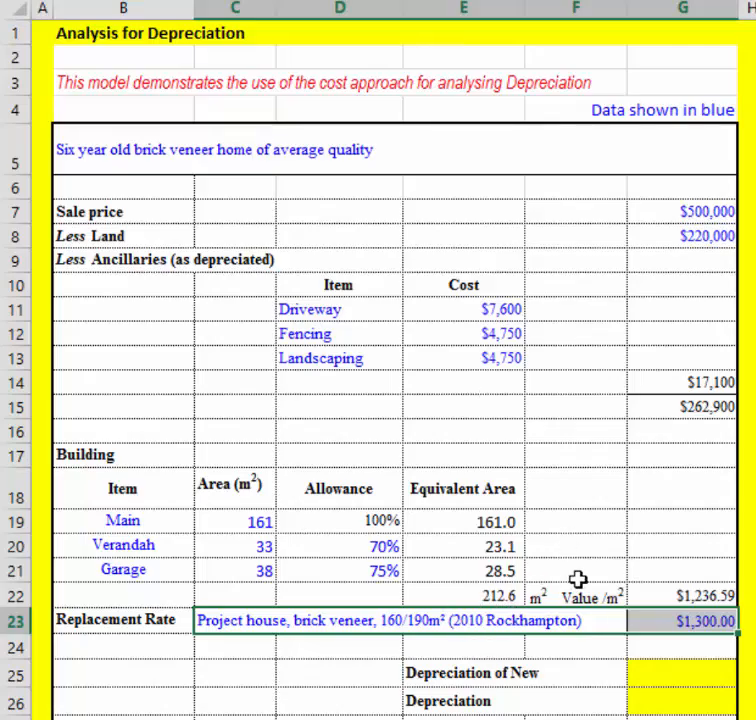
{"action": "left_click", "coordinate": [667, 621]}
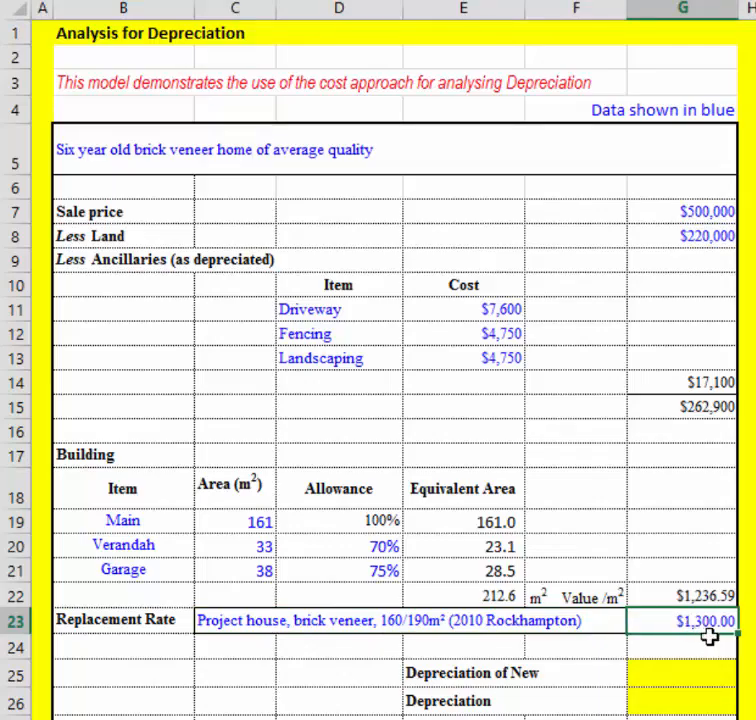
{"action": "left_click", "coordinate": [701, 678]}
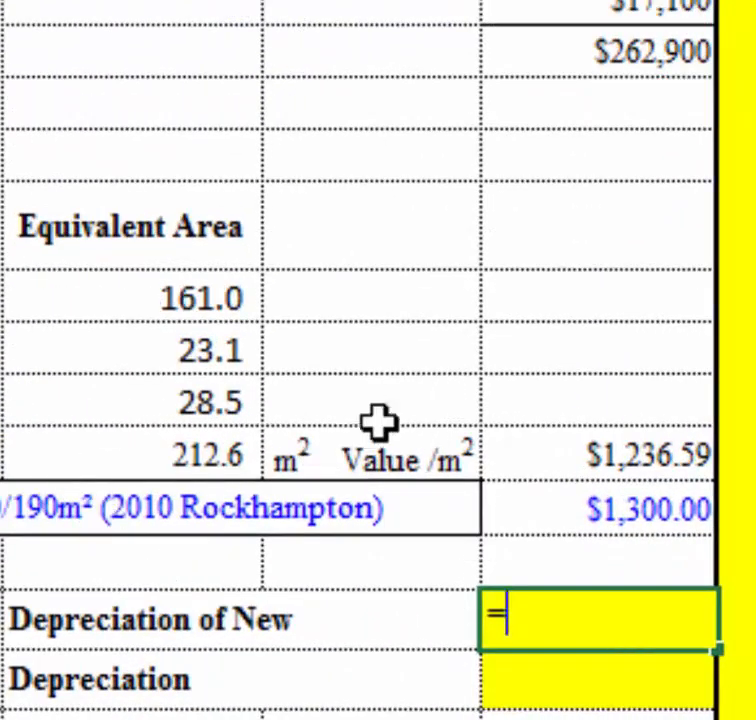
{"action": "left_click", "coordinate": [592, 458]}
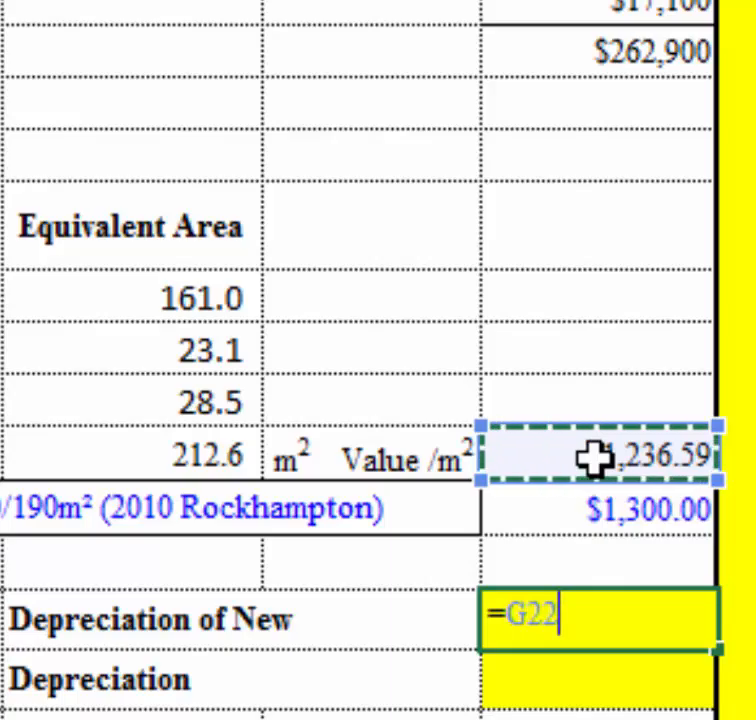
{"action": "type", "text": "/"}
{"action": "left_click", "coordinate": [595, 505]}
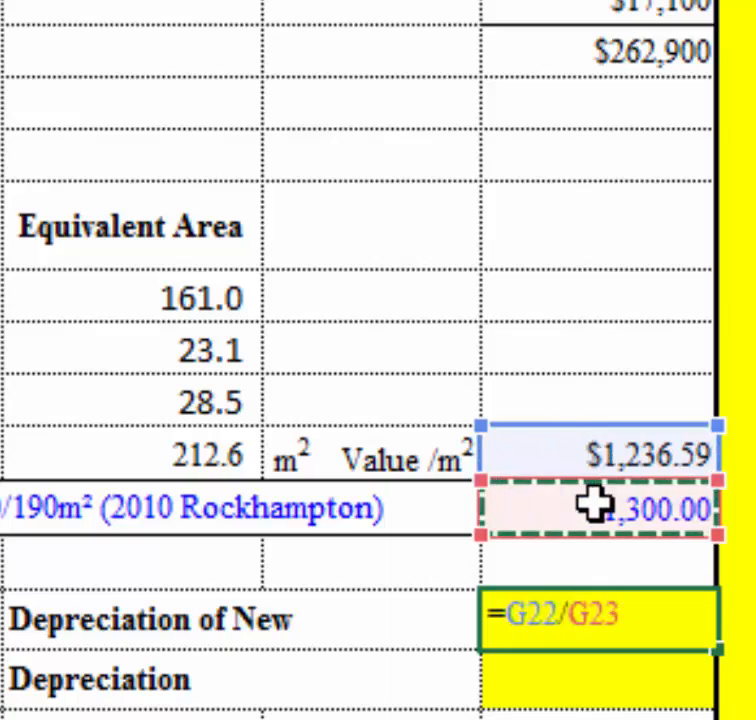
{"action": "key", "text": "Return"}
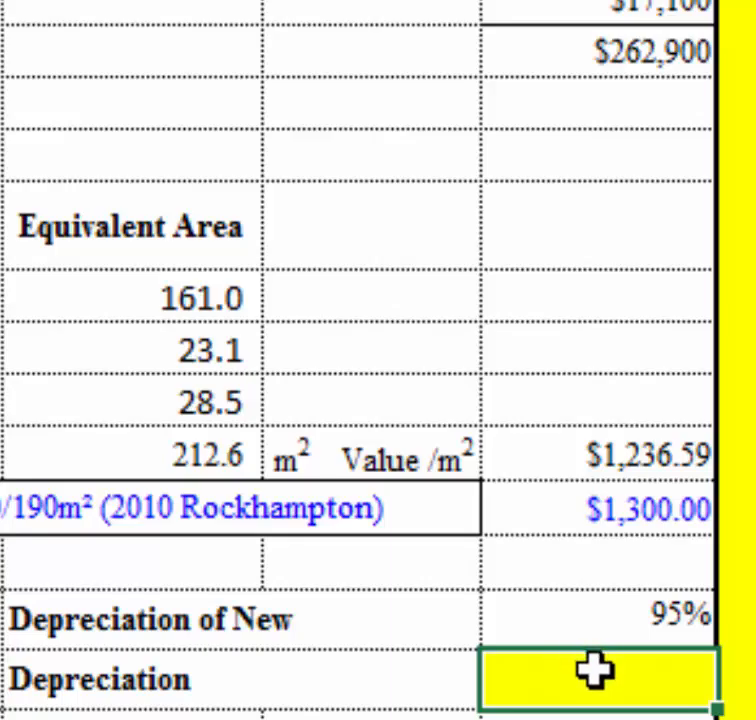
Calculate Depreciation in G26 as one minus the Depreciation of New percentage with =1-G25.
{"action": "type", "text": "=1-"}
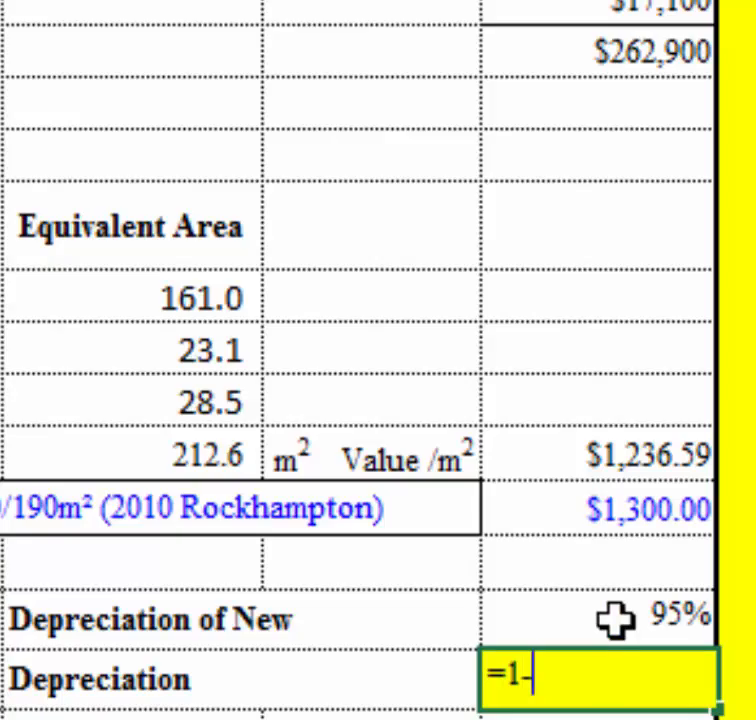
{"action": "left_click", "coordinate": [616, 620]}
{"action": "key", "text": "Return"}
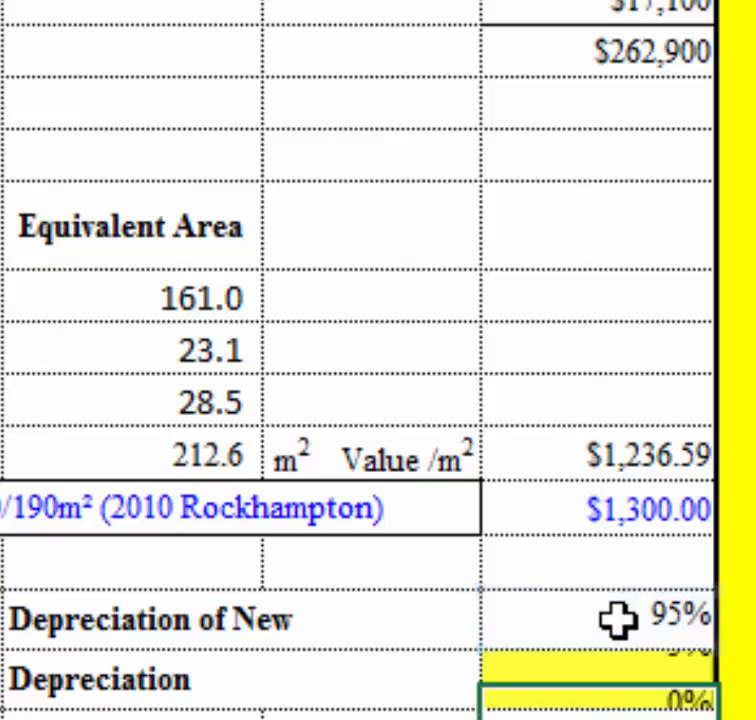
{"action": "left_click_drag", "start_coordinate": [169, 680], "coordinate": [548, 668]}
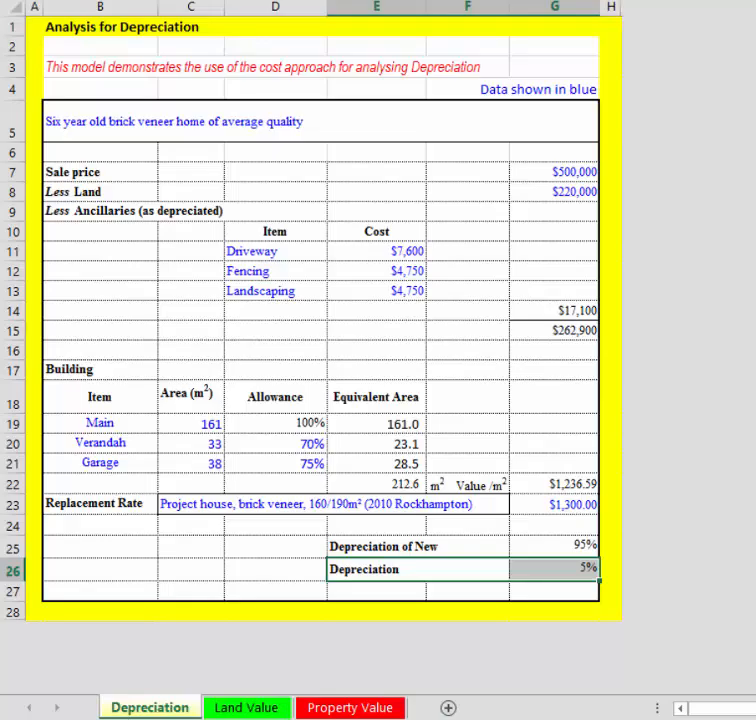
Open the Land Value worksheet and look at its Adopt row.
{"action": "left_click", "coordinate": [245, 710]}
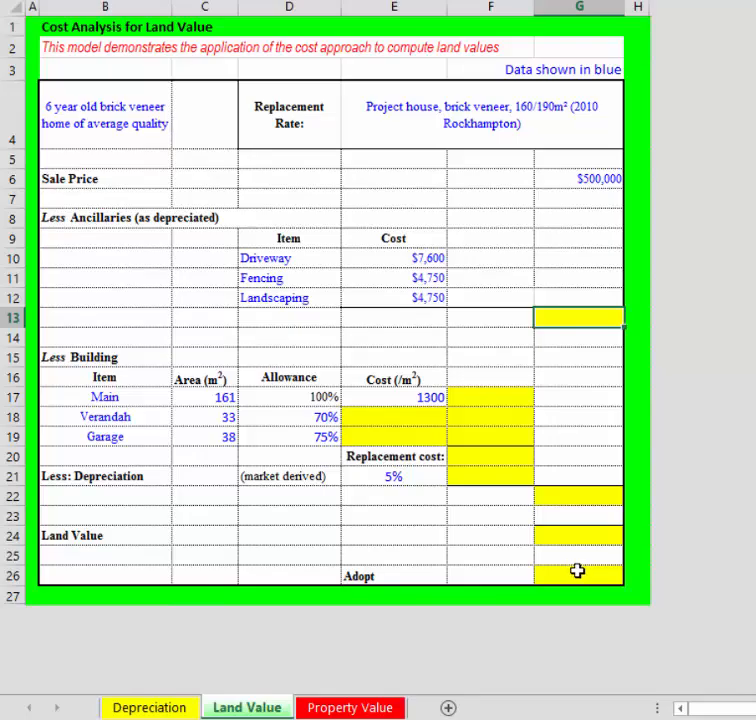
{"action": "left_click_drag", "start_coordinate": [372, 576], "coordinate": [562, 577]}
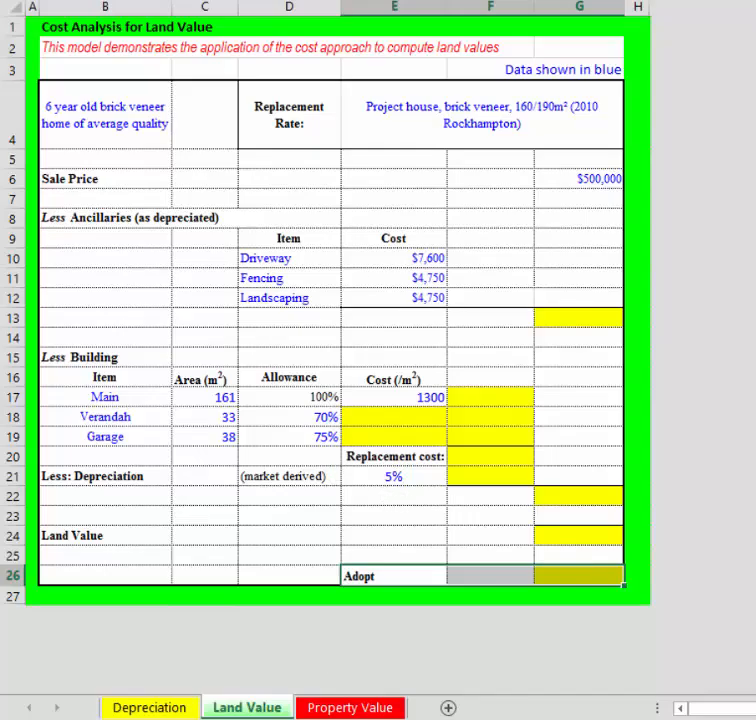
Open the Property Value worksheet and examine its market-derived depreciation rate and land amount.
{"action": "left_click", "coordinate": [350, 707]}
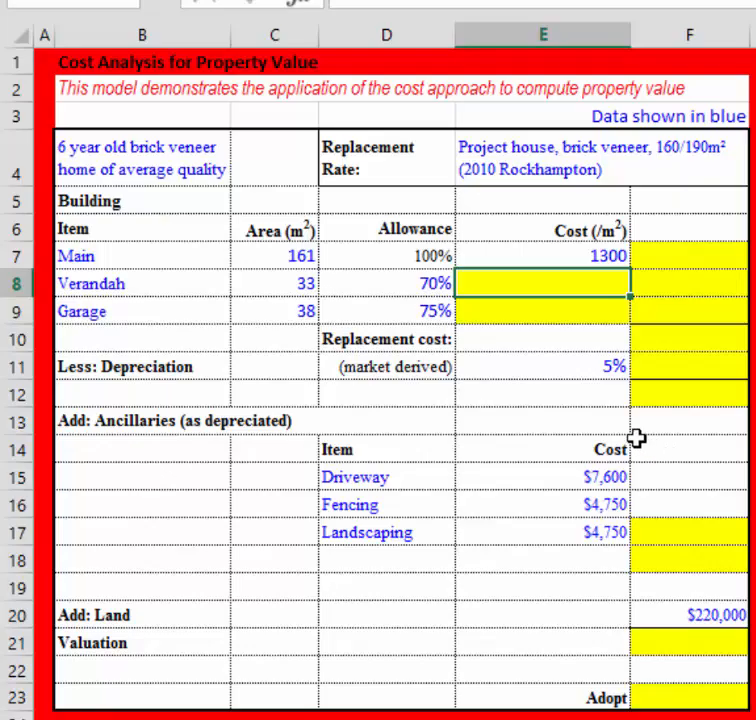
{"action": "left_click", "coordinate": [579, 363]}
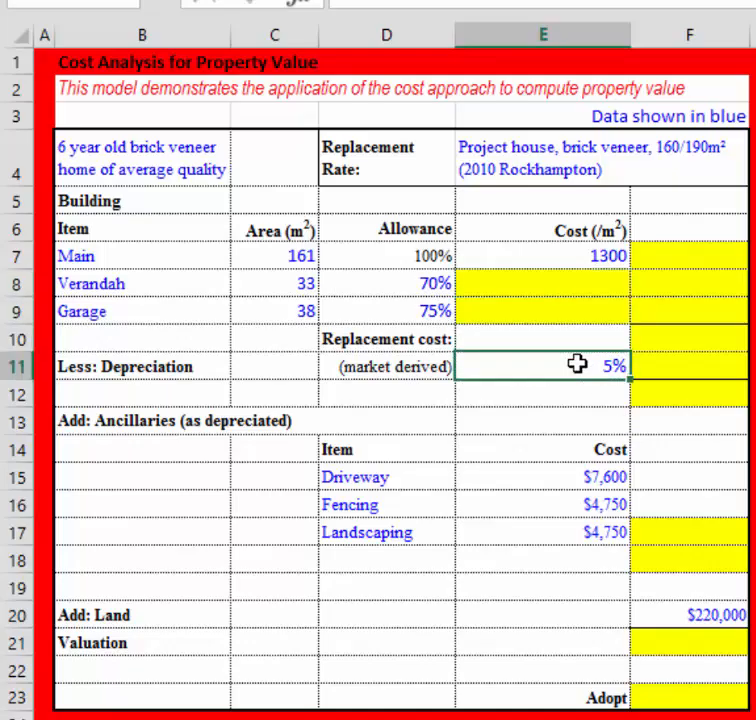
{"action": "left_click", "coordinate": [677, 612]}
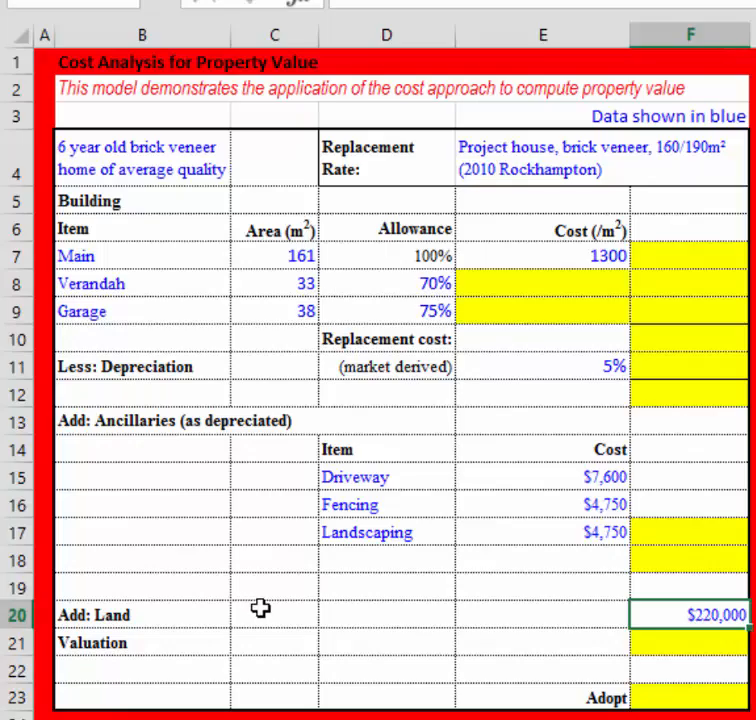
Examine the Property Value sheet's replacement rate description, the building items' areas and allowances, and the Main item's cost per m².
{"action": "left_click", "coordinate": [510, 166]}
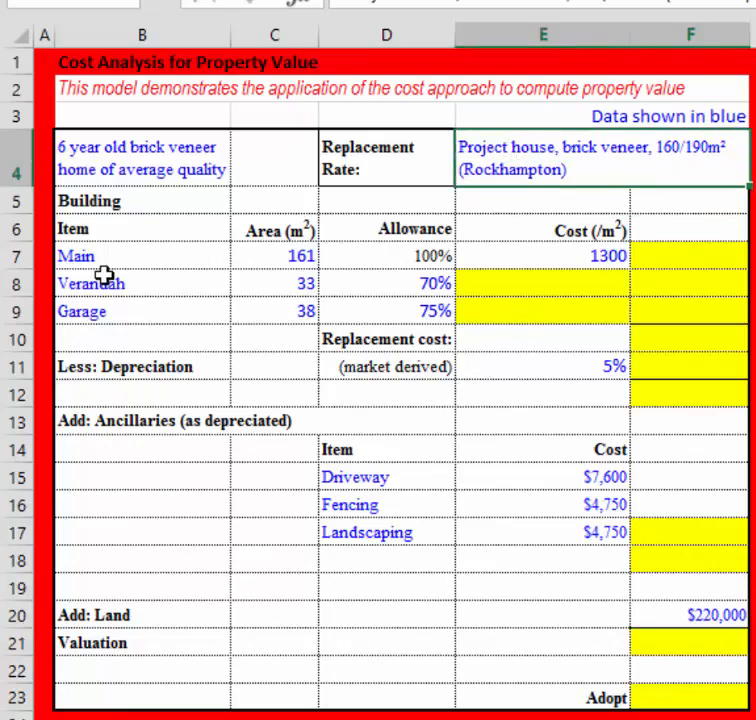
{"action": "left_click_drag", "start_coordinate": [209, 258], "coordinate": [261, 318]}
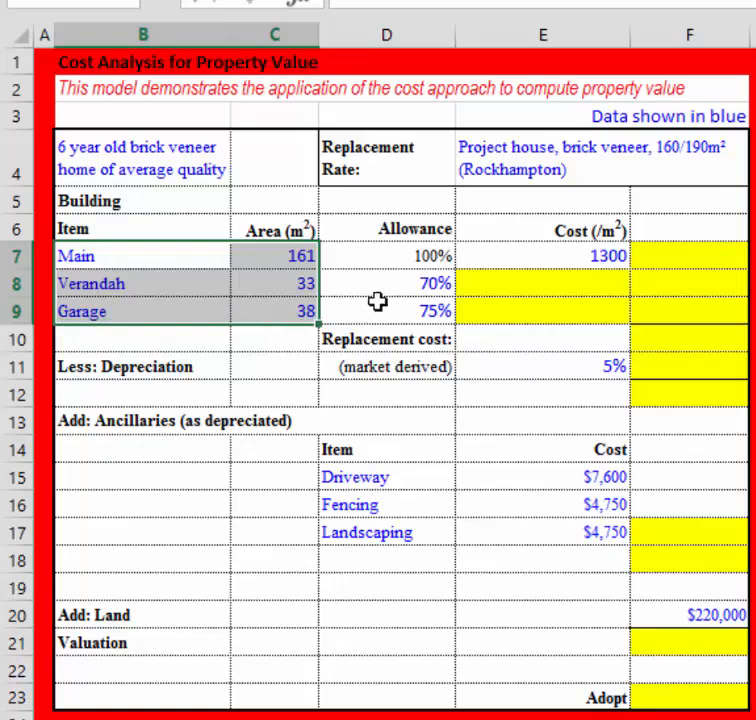
{"action": "left_click", "coordinate": [426, 256]}
{"action": "left_click", "coordinate": [427, 311], "text": "shift"}
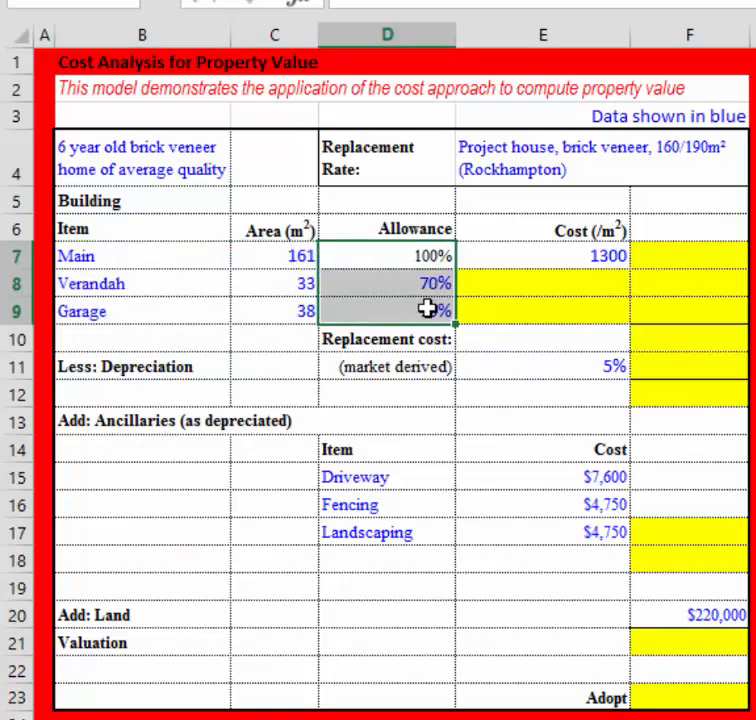
{"action": "left_click", "coordinate": [573, 256]}
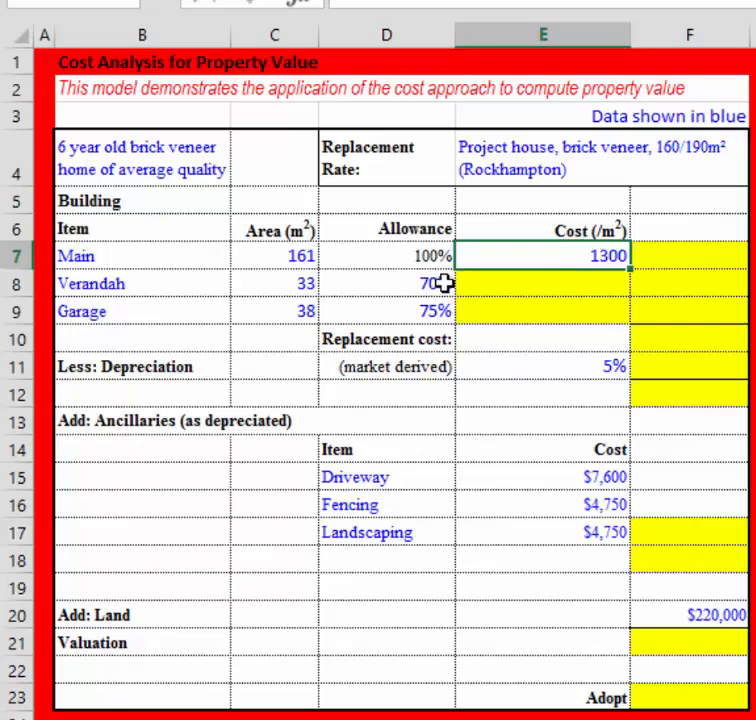
{"action": "left_click", "coordinate": [525, 287]}
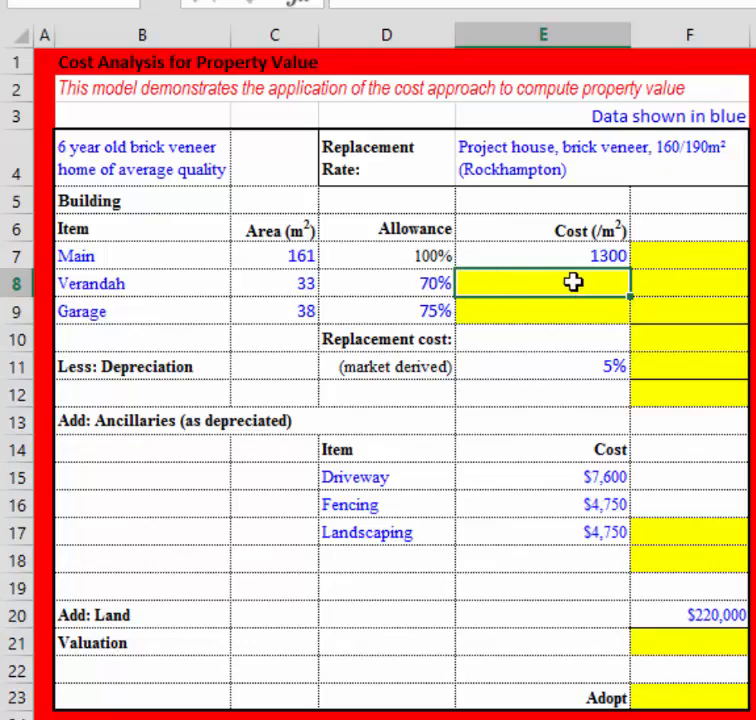
{"action": "left_click", "coordinate": [525, 260]}
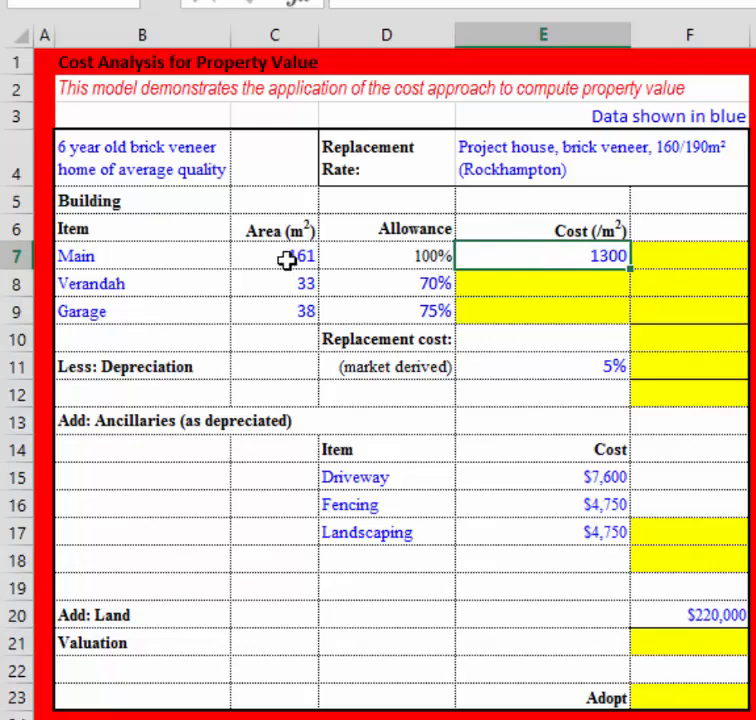
Calculate the Verandah's cost per m² in E8 with =$E$7*D8 and copy the formula down to the Garage row in E9.
{"action": "left_click", "coordinate": [548, 280]}
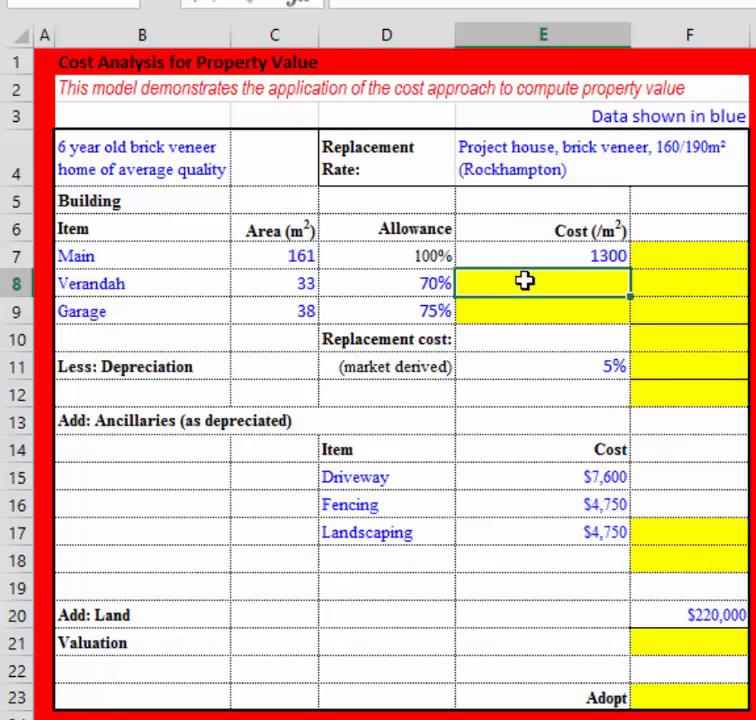
{"action": "type", "text": "="}
{"action": "left_click", "coordinate": [554, 251]}
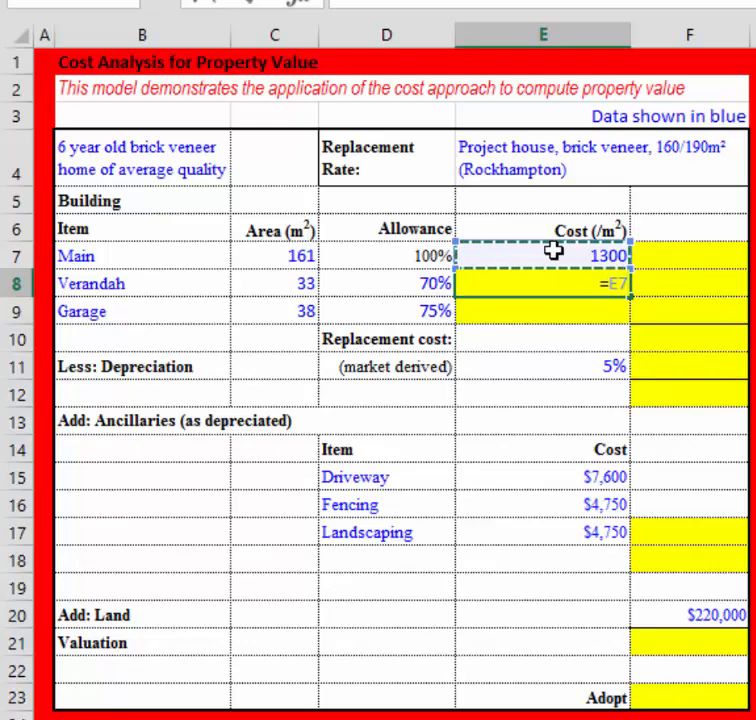
{"action": "key", "text": "F4"}
{"action": "type", "text": "*"}
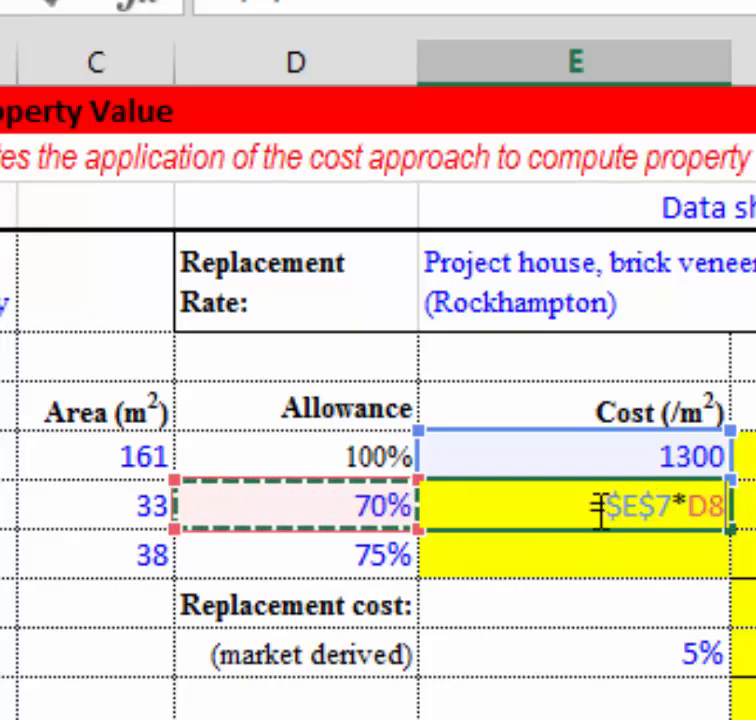
{"action": "left_click_drag", "start_coordinate": [603, 507], "coordinate": [678, 510]}
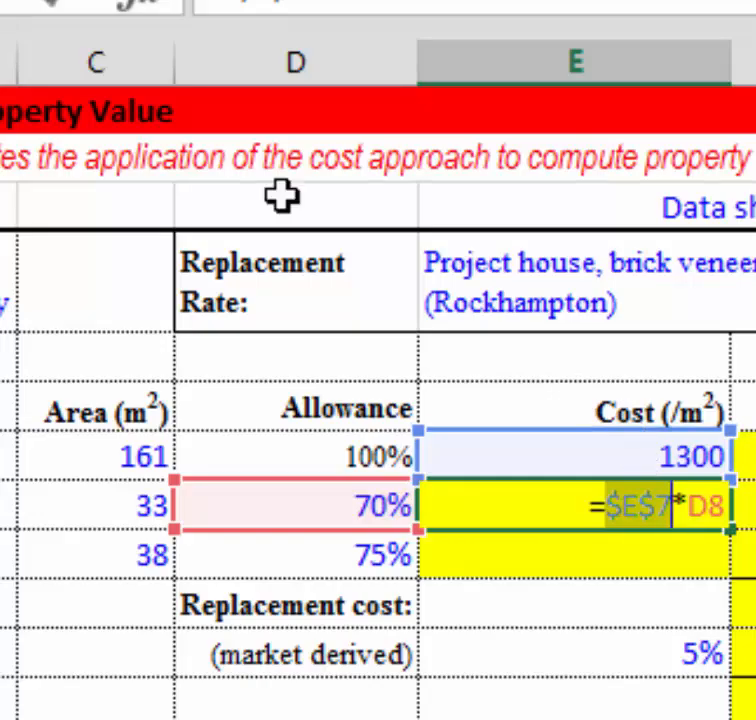
{"action": "left_click", "coordinate": [65, 8]}
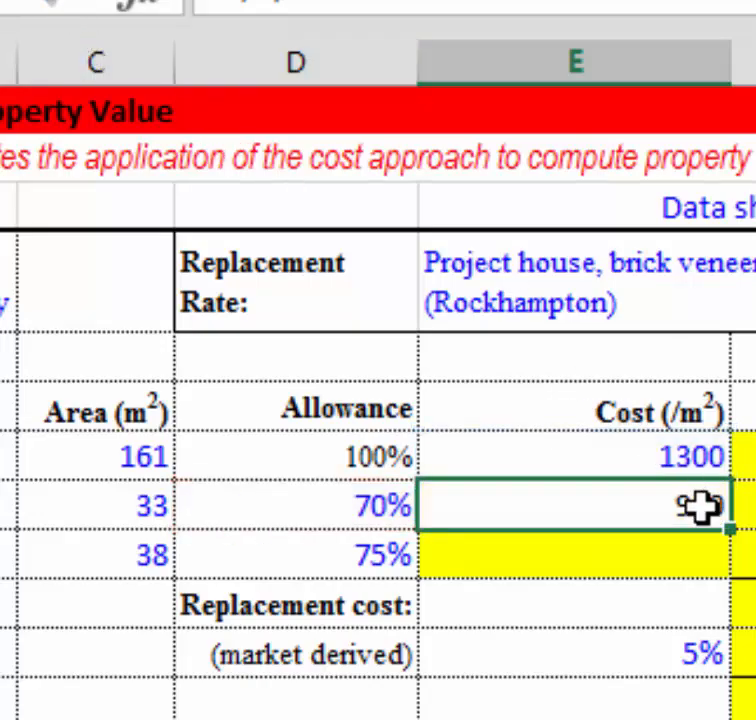
{"action": "left_click_drag", "start_coordinate": [733, 535], "coordinate": [729, 574]}
{"action": "left_click", "coordinate": [611, 568]}
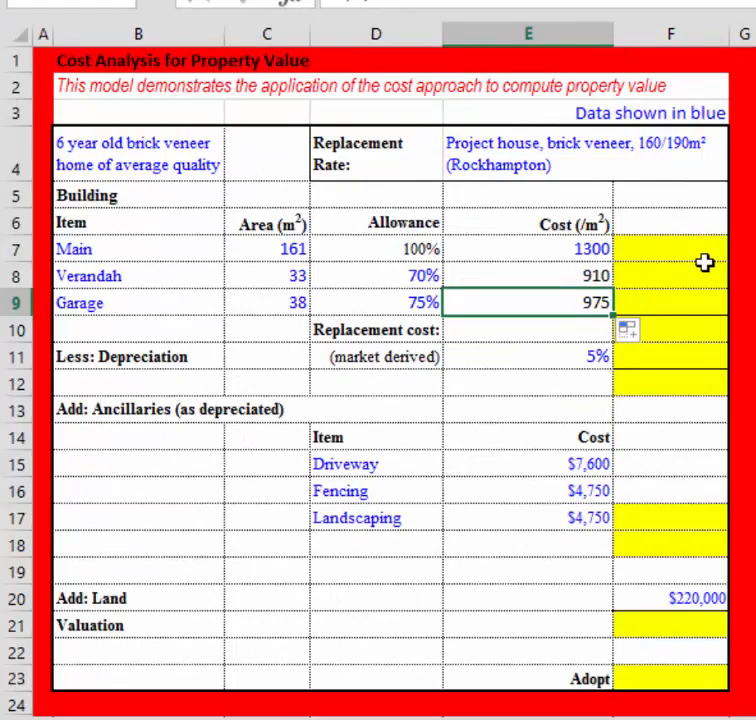
Calculate the Main building's cost in F7 as area times cost per m² with =C7*E7, and copy the formula down to F9.
{"action": "left_click", "coordinate": [693, 249]}
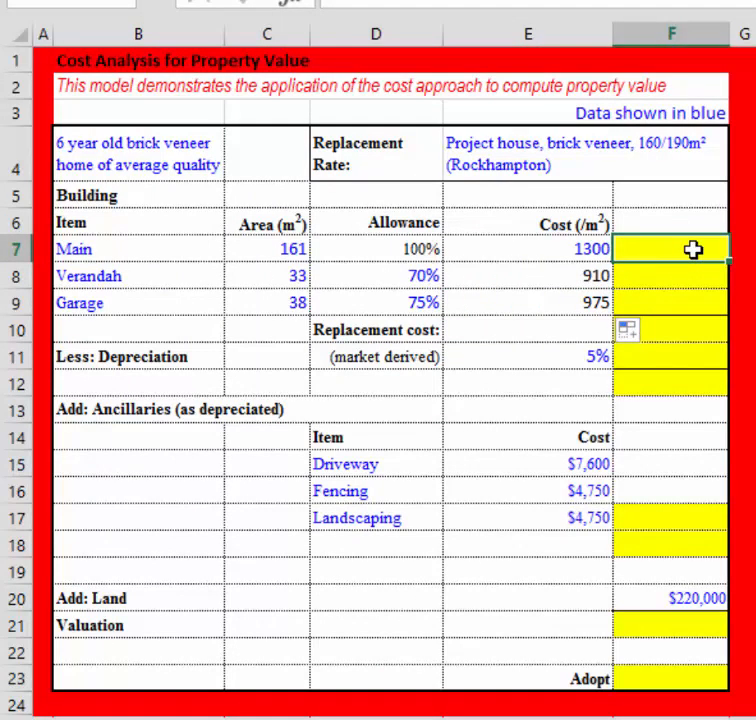
{"action": "type", "text": "="}
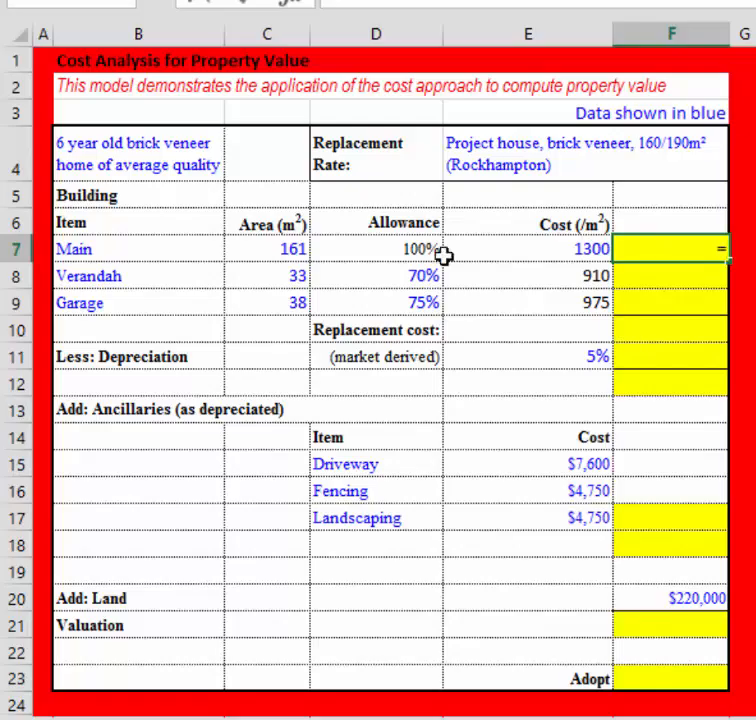
{"action": "left_click", "coordinate": [277, 249]}
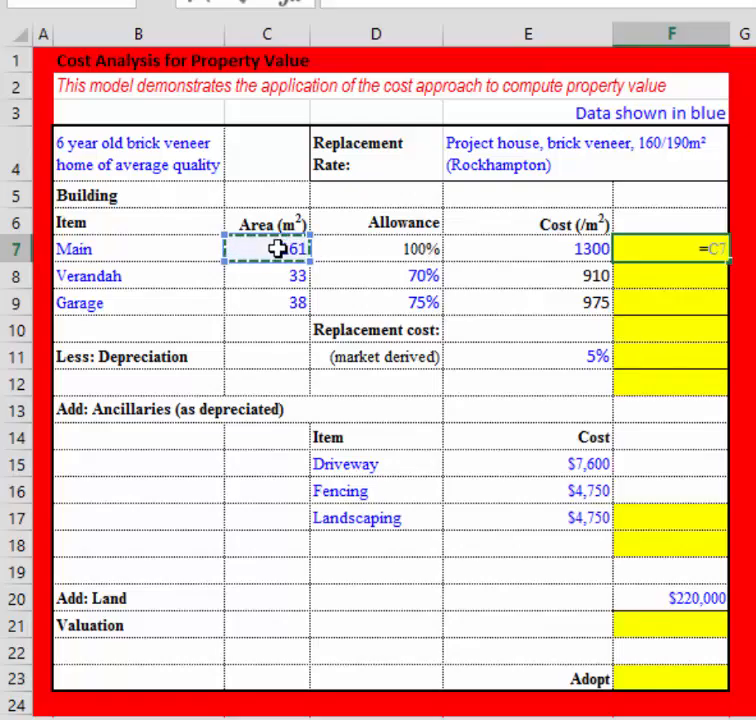
{"action": "type", "text": "*"}
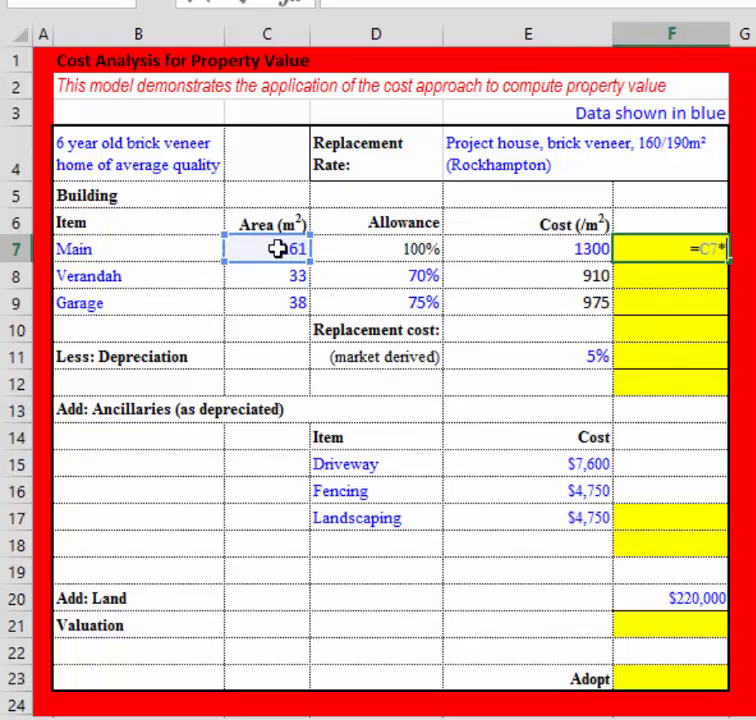
{"action": "left_click", "coordinate": [526, 249]}
{"action": "key", "text": "Return"}
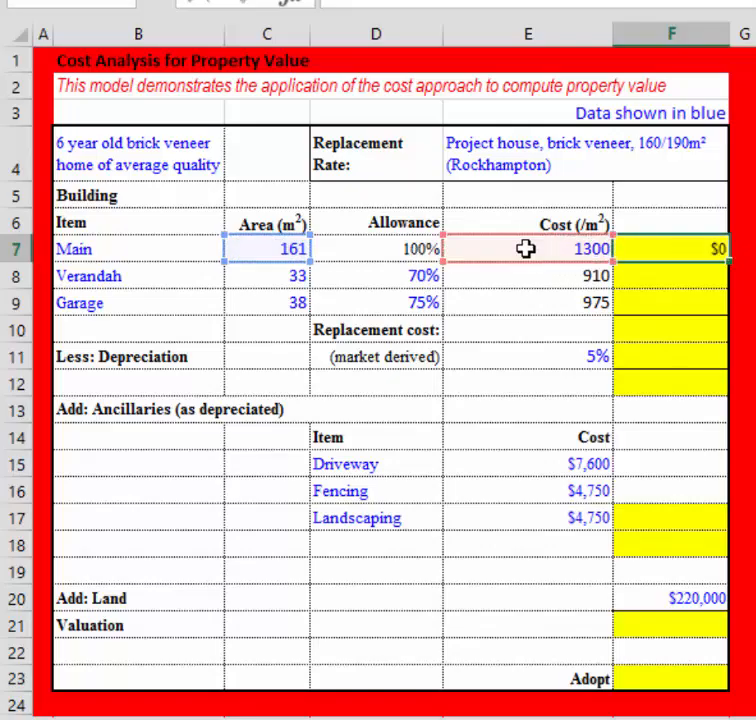
{"action": "left_click", "coordinate": [628, 250]}
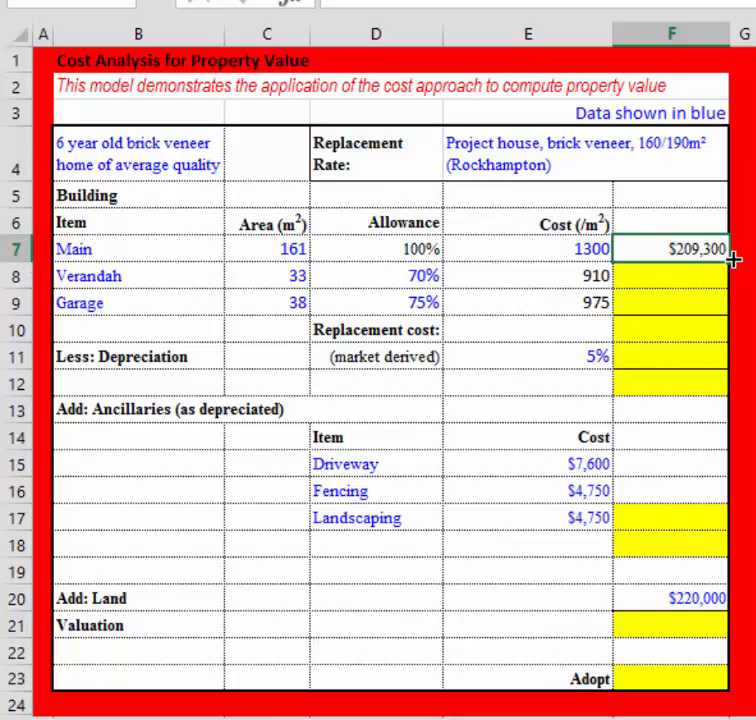
{"action": "left_click_drag", "start_coordinate": [733, 259], "coordinate": [733, 306]}
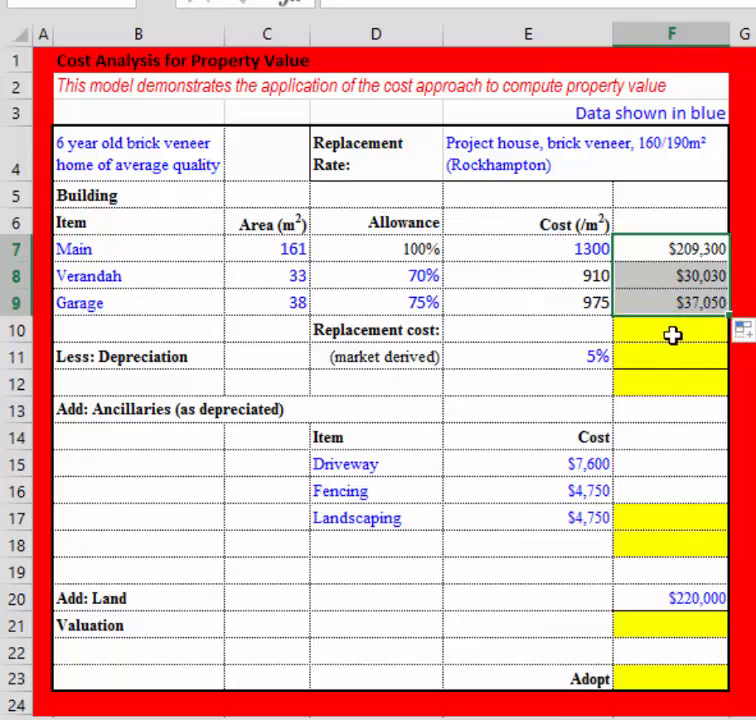
Total the Main, Verandah and Garage costs as the replacement cost in F10 with =F7+F8+F9.
{"action": "left_click", "coordinate": [672, 335]}
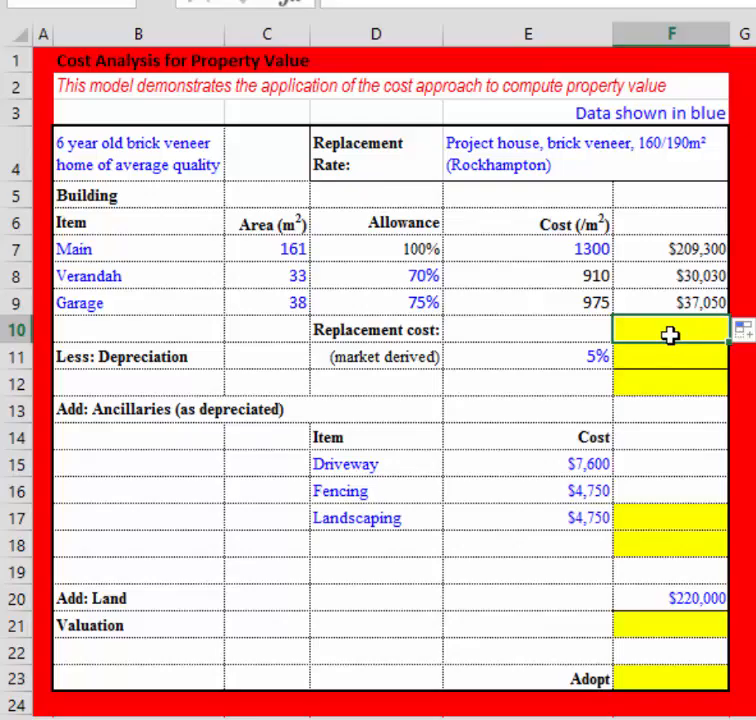
{"action": "type", "text": "="}
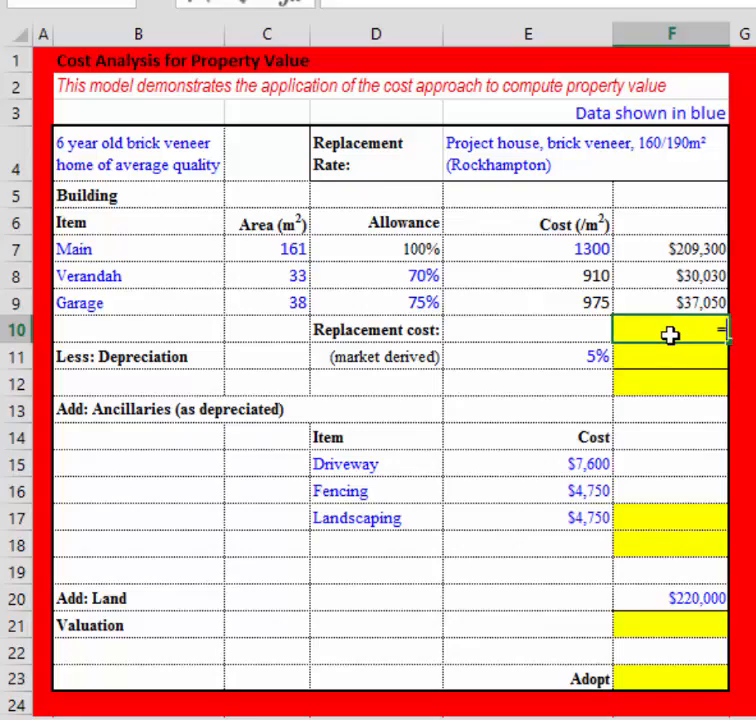
{"action": "left_click", "coordinate": [690, 261]}
{"action": "type", "text": "+"}
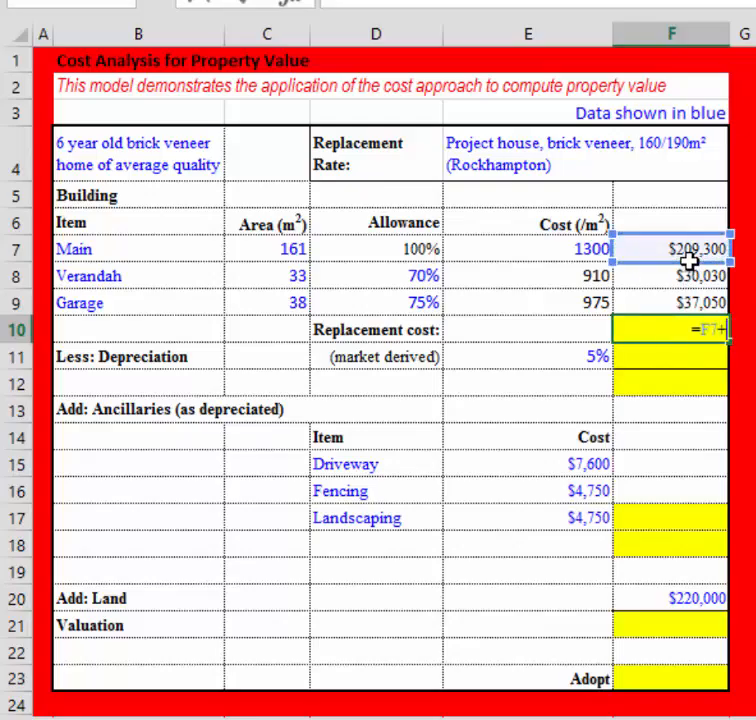
{"action": "left_click", "coordinate": [685, 277]}
{"action": "type", "text": "+"}
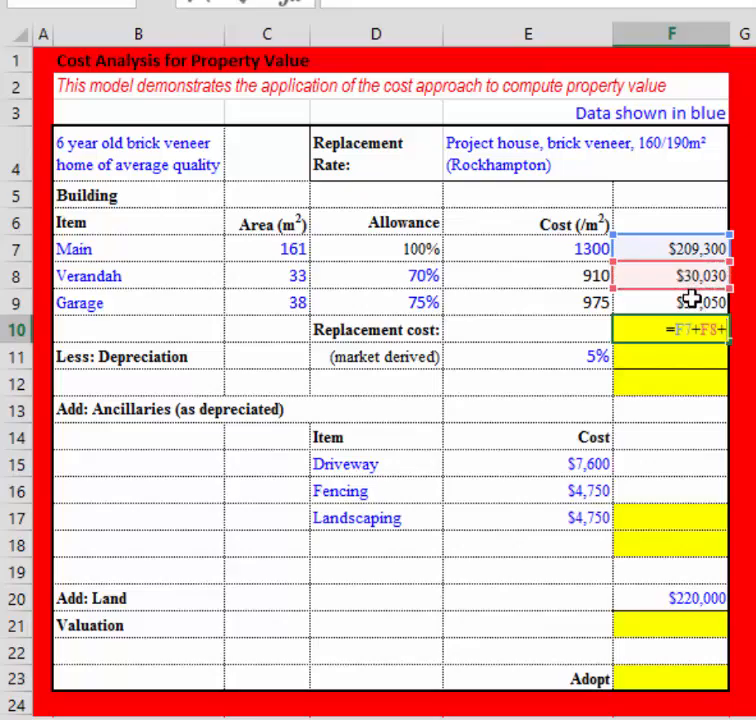
{"action": "left_click", "coordinate": [690, 299]}
{"action": "type", "text": "+"}
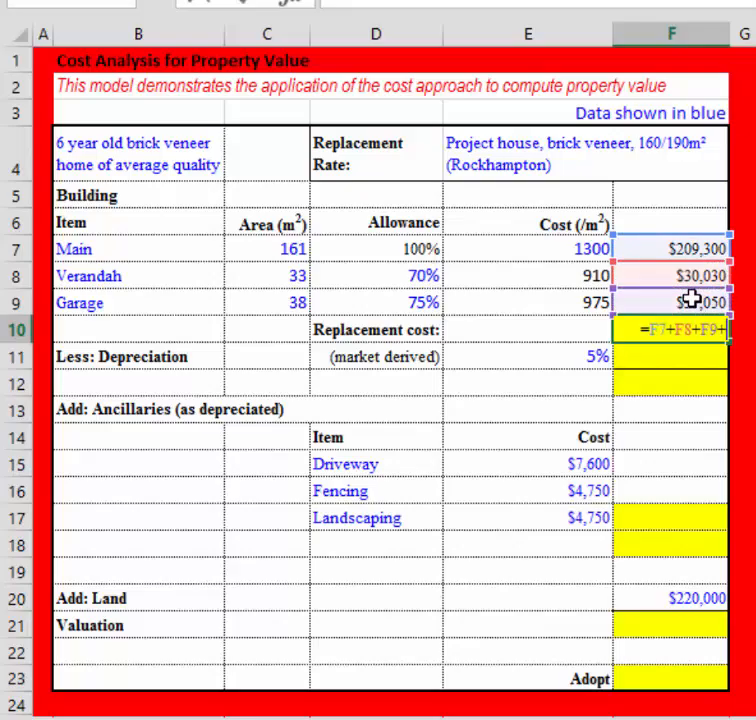
{"action": "key", "text": "BackSpace"}
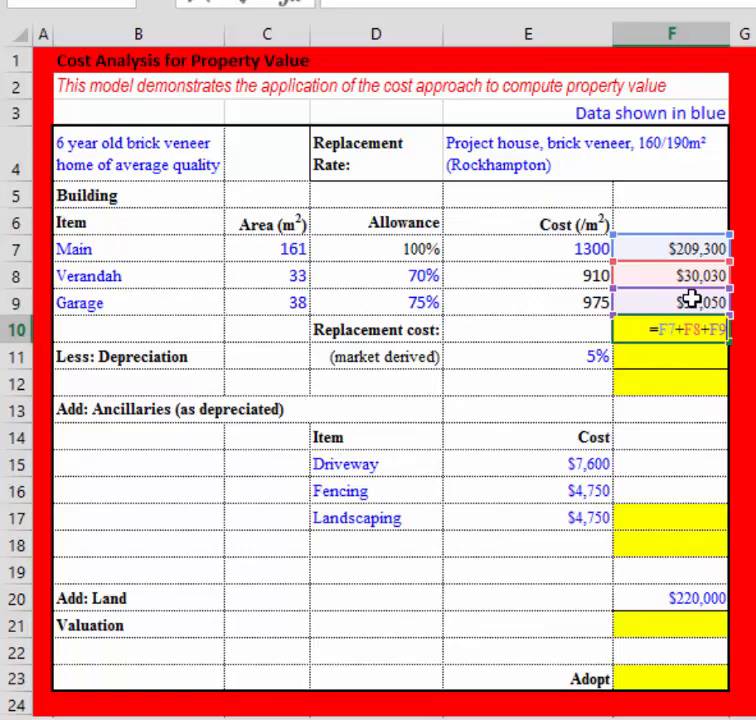
{"action": "key", "text": "Return"}
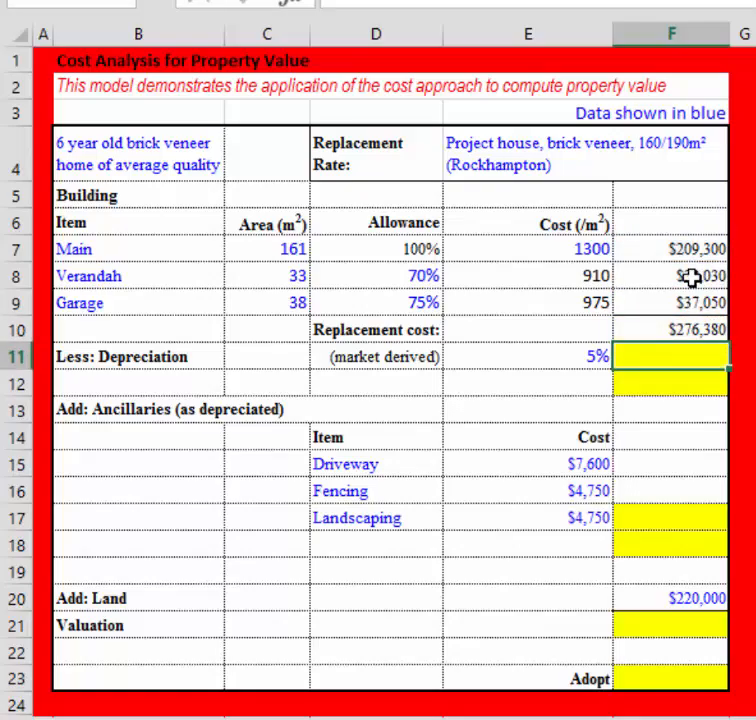
Calculate the depreciation amount in F11 by multiplying the replacement cost by the market-derived rate with =F10*E11.
{"action": "type", "text": "="}
{"action": "left_click", "coordinate": [663, 329]}
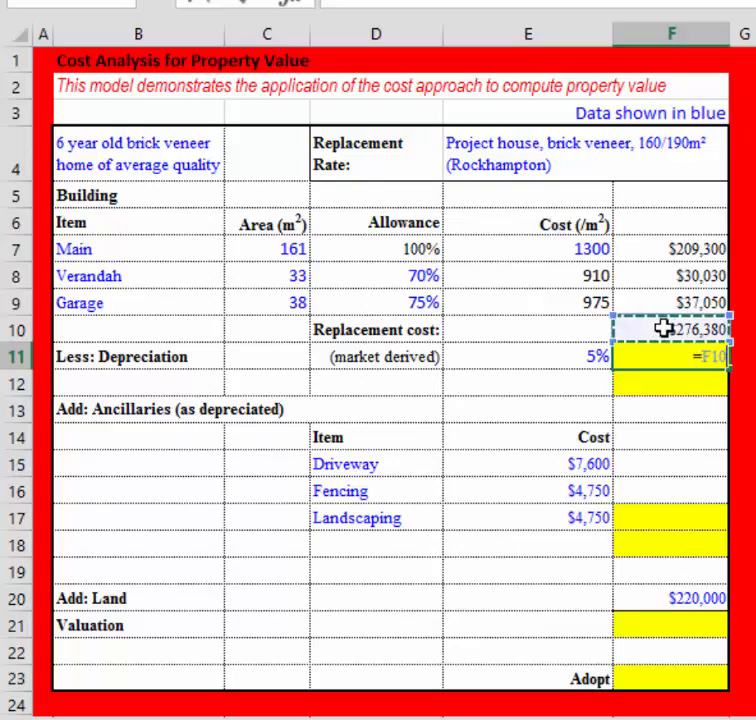
{"action": "type", "text": "*"}
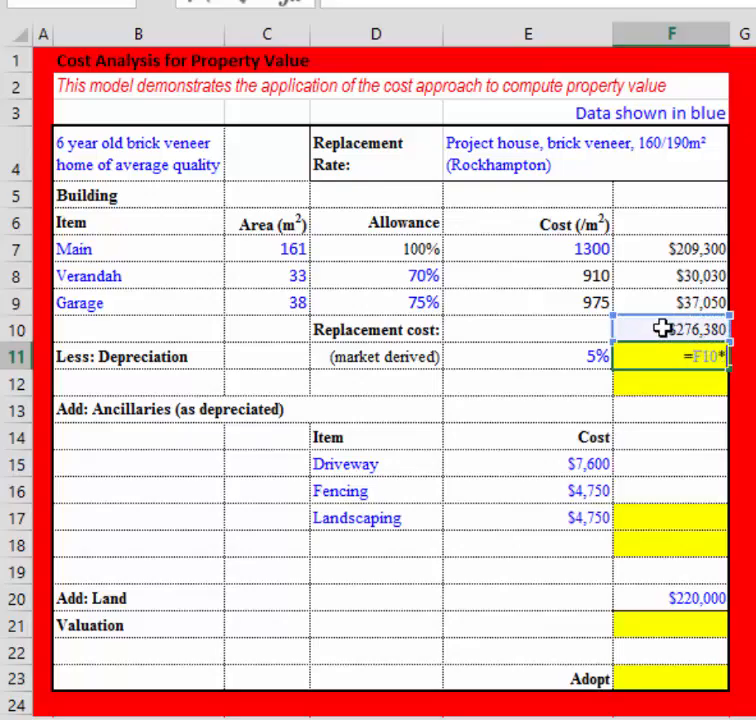
{"action": "left_click", "coordinate": [594, 355]}
{"action": "key", "text": "Return"}
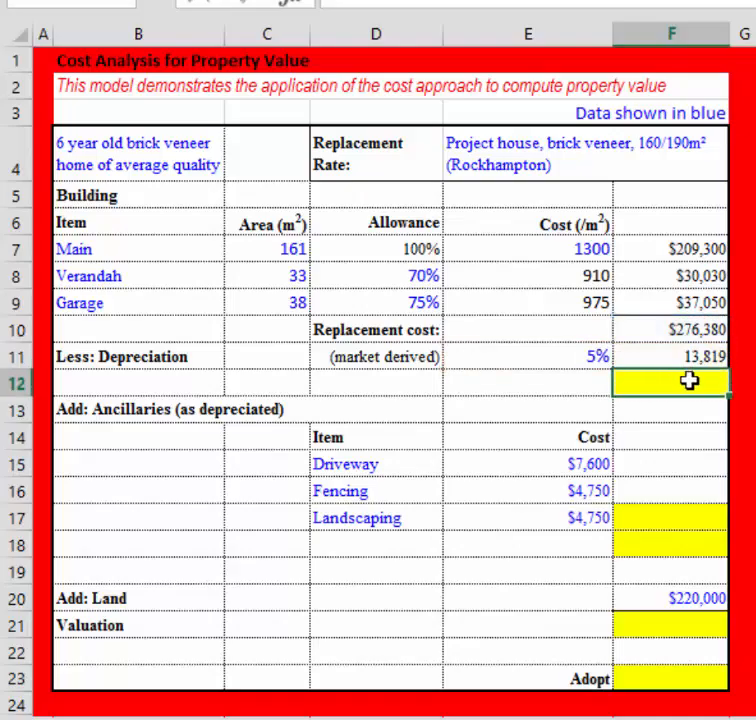
Calculate the depreciated building cost in F12 by subtracting depreciation from the replacement cost with =F10-F11.
{"action": "type", "text": "="}
{"action": "left_click", "coordinate": [630, 328]}
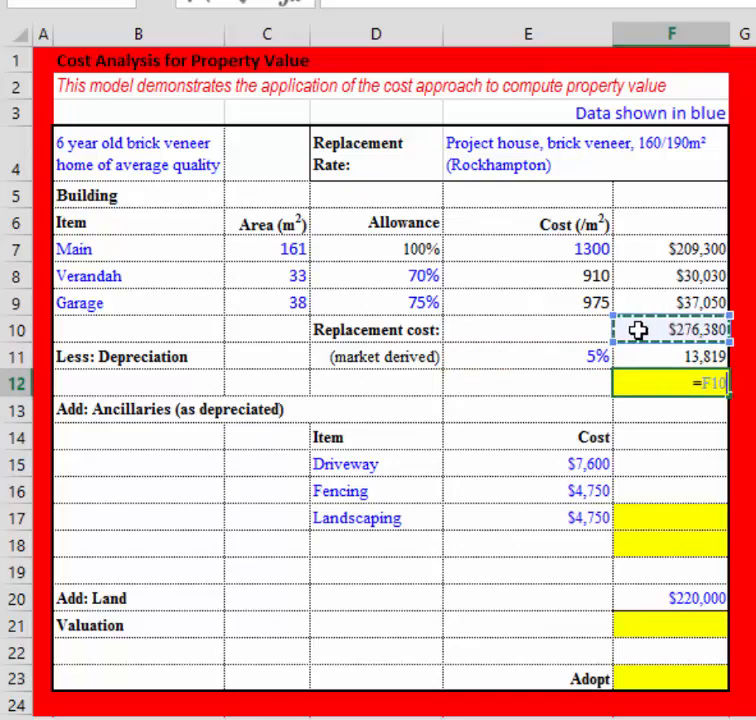
{"action": "type", "text": "-"}
{"action": "left_click", "coordinate": [634, 354]}
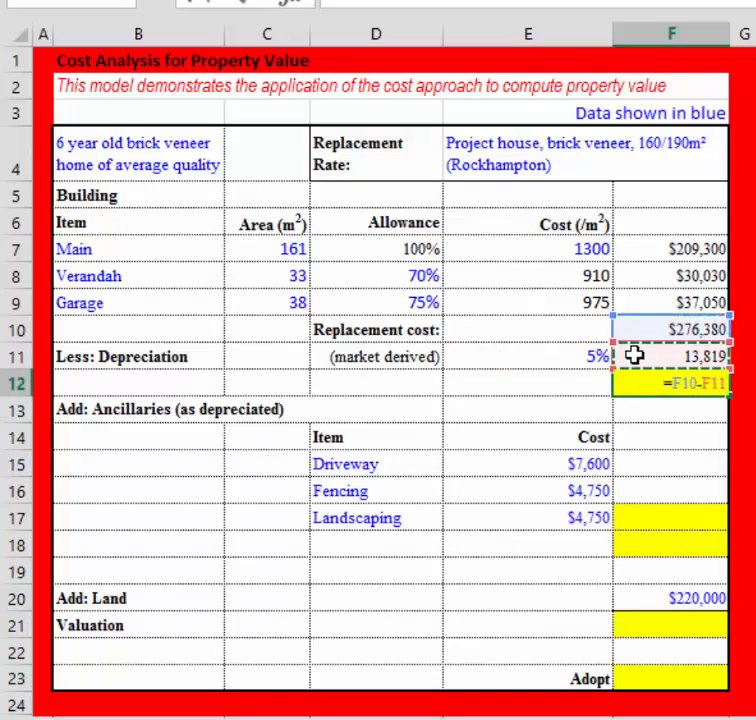
{"action": "key", "text": "Return"}
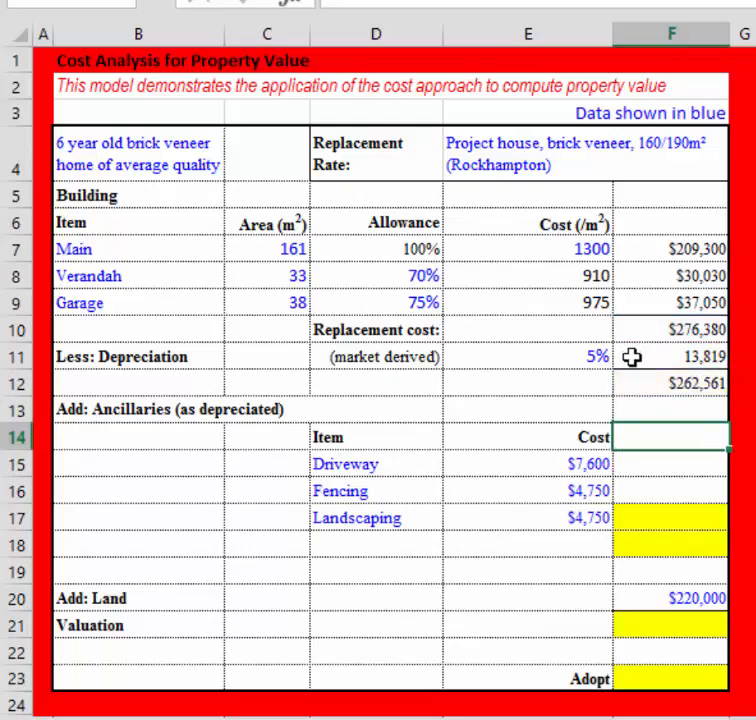
{"action": "left_click", "coordinate": [640, 387]}
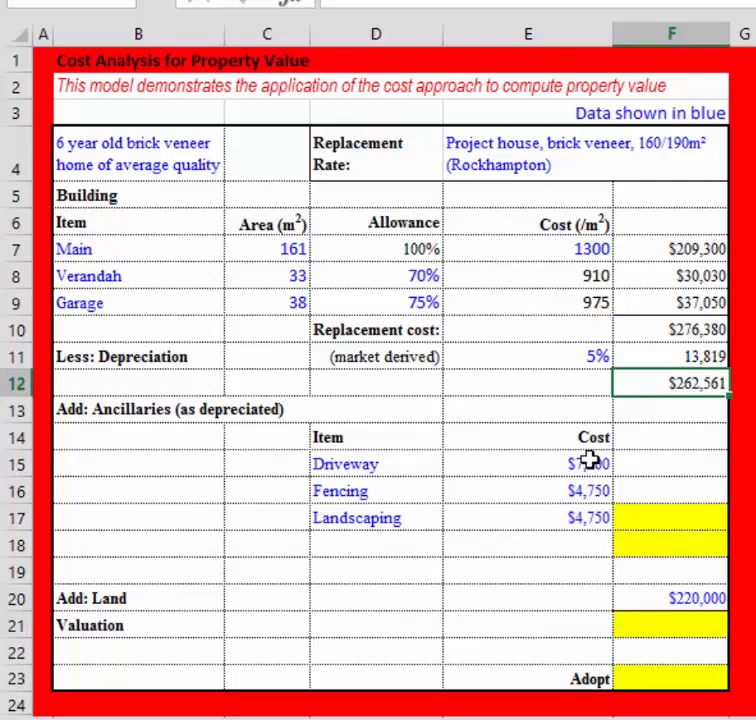
Sum the driveway, fencing and landscaping costs in F17 with =SUM(E15:E17).
{"action": "left_click", "coordinate": [646, 517]}
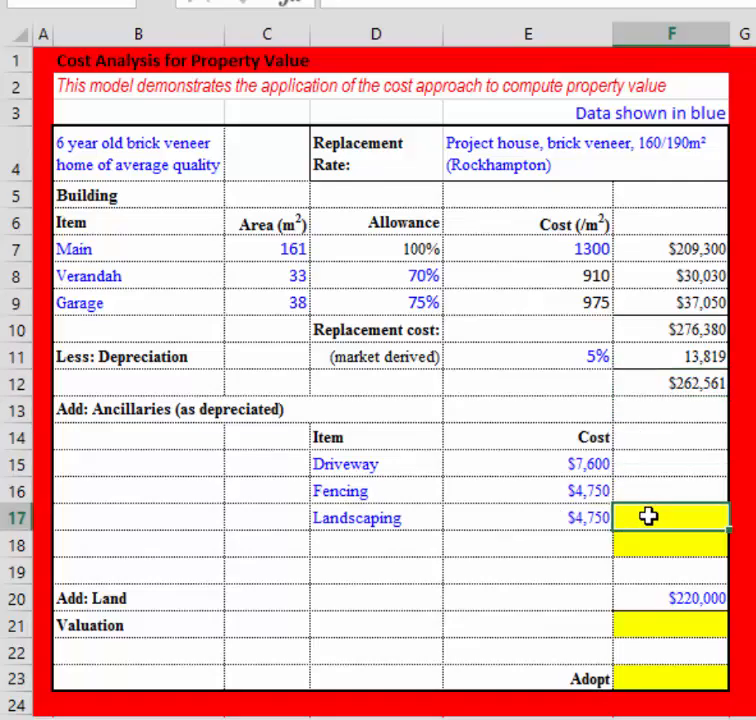
{"action": "type", "text": "="}
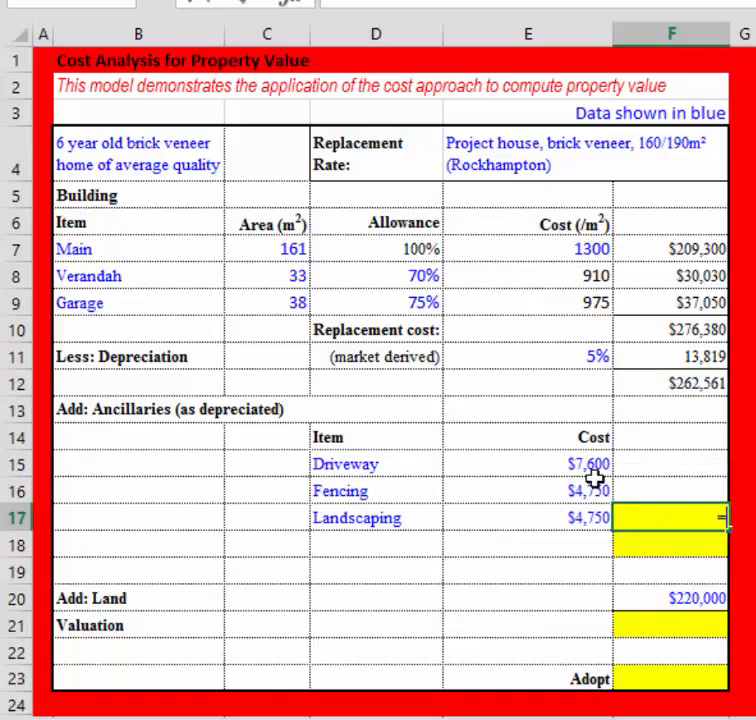
{"action": "type", "text": "sum("}
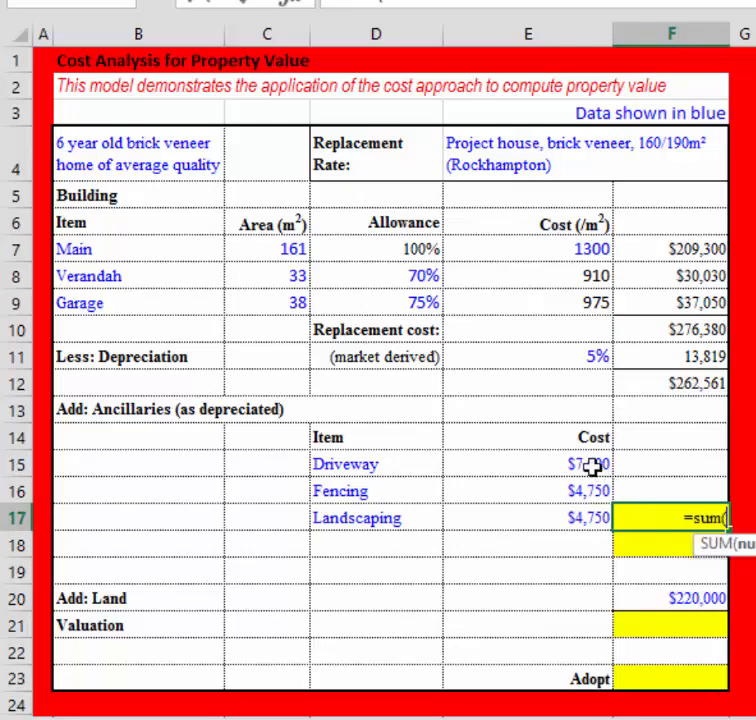
{"action": "left_click_drag", "start_coordinate": [589, 463], "coordinate": [589, 517]}
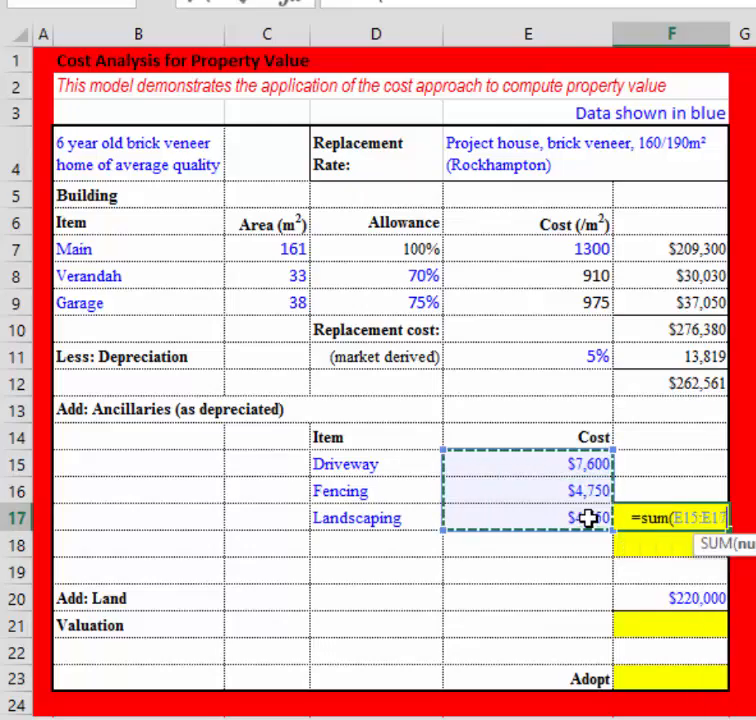
{"action": "key", "text": "Return"}
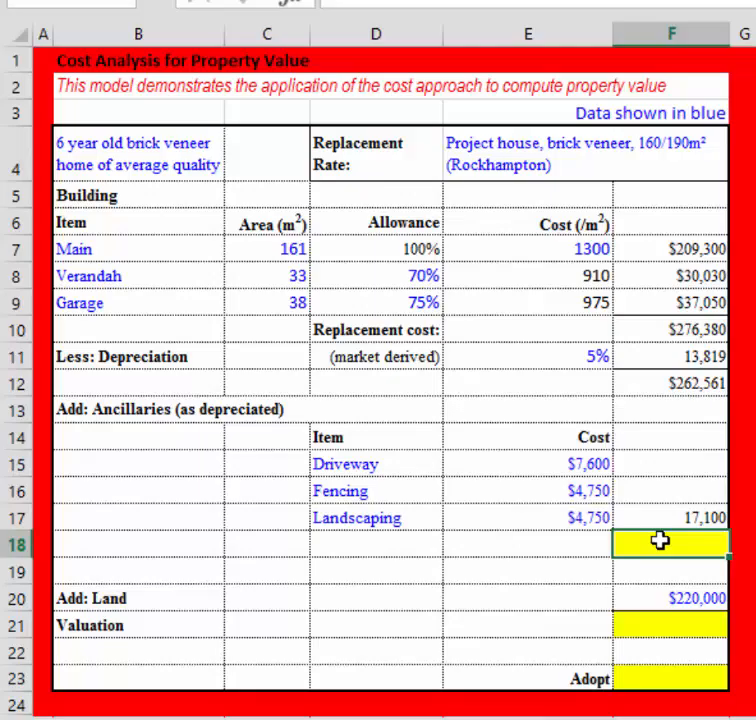
Add the ancillaries total to the depreciated building cost in F18 with =F12+F17.
{"action": "type", "text": "="}
{"action": "left_click", "coordinate": [696, 381]}
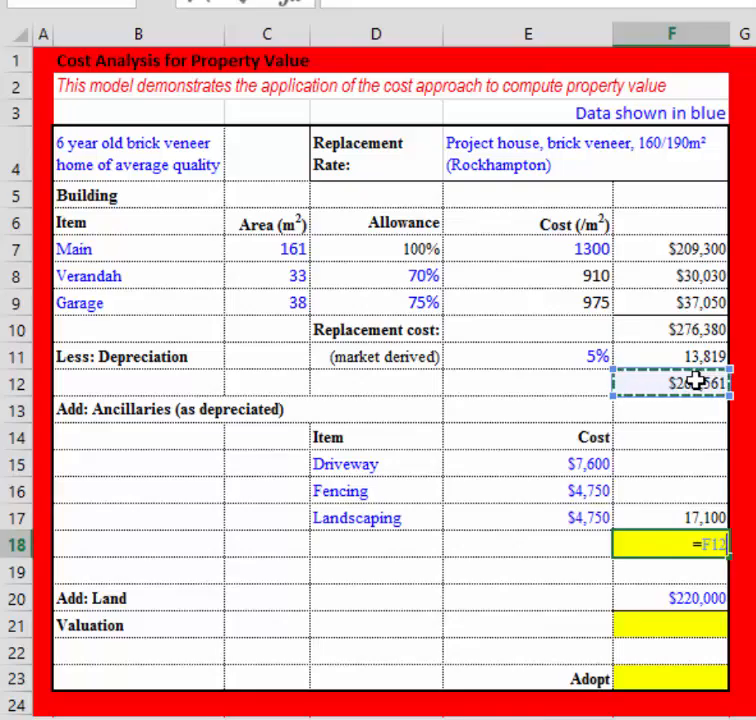
{"action": "type", "text": "+"}
{"action": "left_click", "coordinate": [688, 512]}
{"action": "key", "text": "Return"}
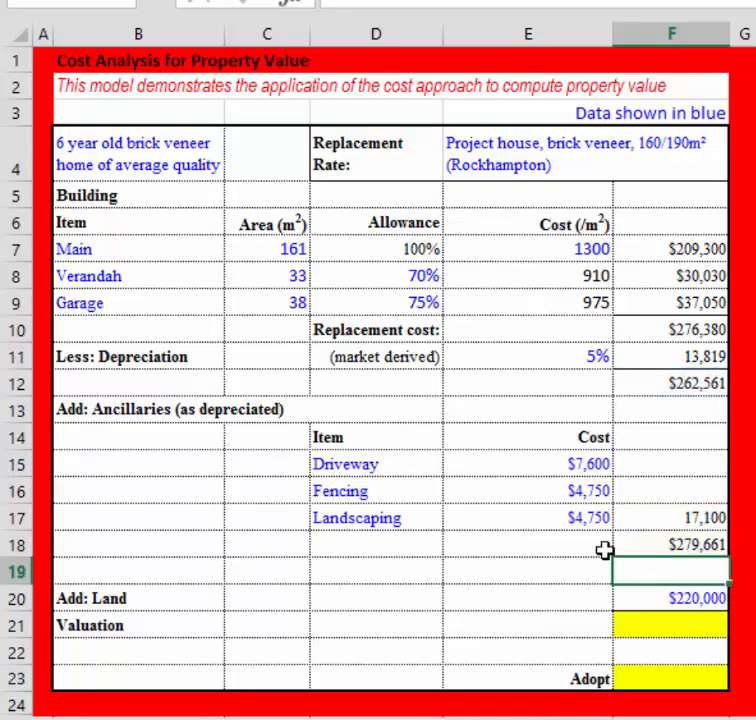
Calculate the valuation in F21 by adding the land value to the depreciated improvements total with =F18+F20.
{"action": "left_click", "coordinate": [661, 628]}
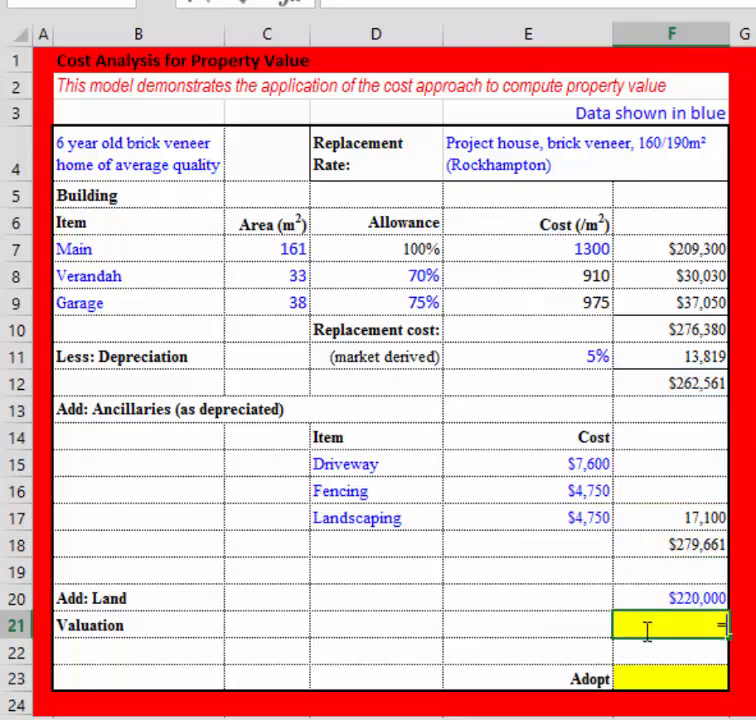
{"action": "type", "text": "="}
{"action": "left_click", "coordinate": [659, 543]}
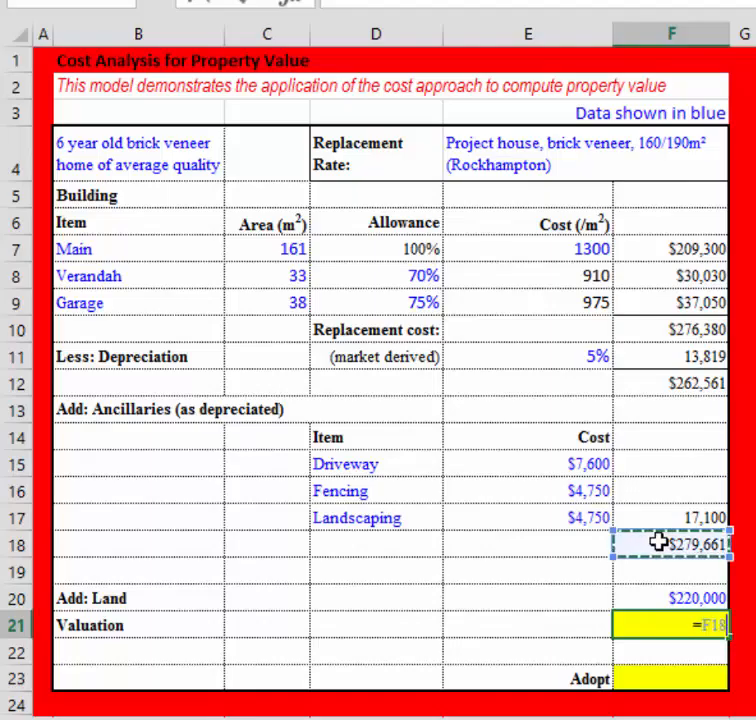
{"action": "type", "text": "+"}
{"action": "left_click", "coordinate": [667, 595]}
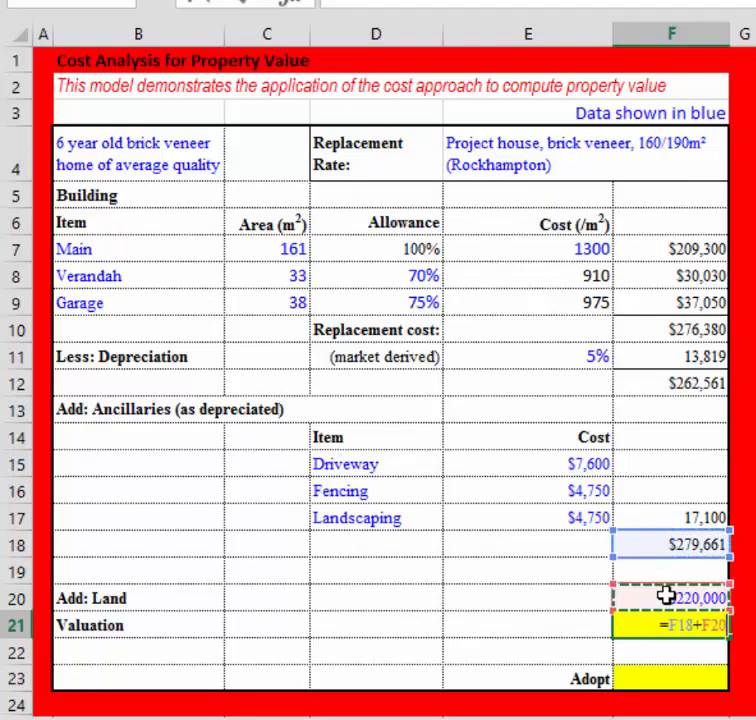
{"action": "key", "text": "Return"}
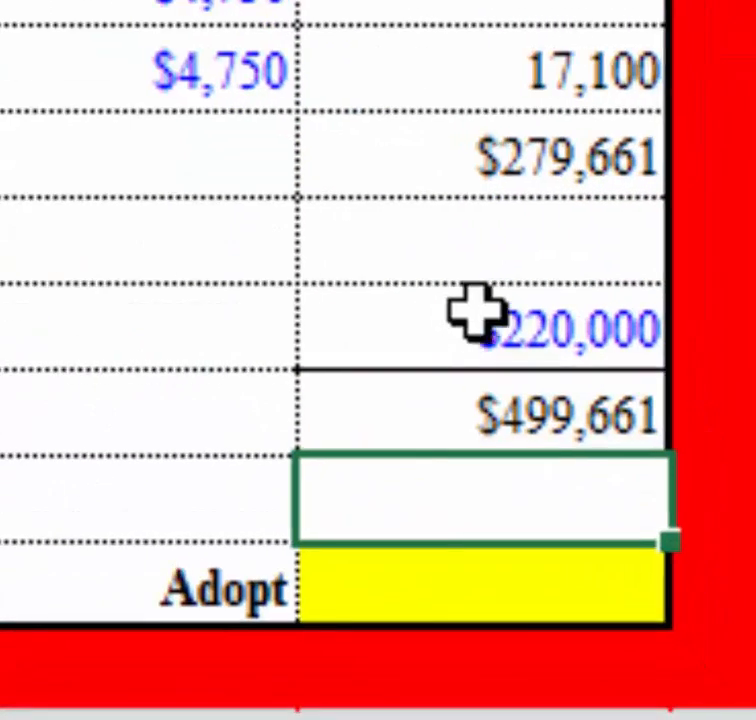
Round the valuation to the nearest thousand in the Adopt cell F23 with =ROUND(F21,-3).
{"action": "left_click", "coordinate": [489, 618]}
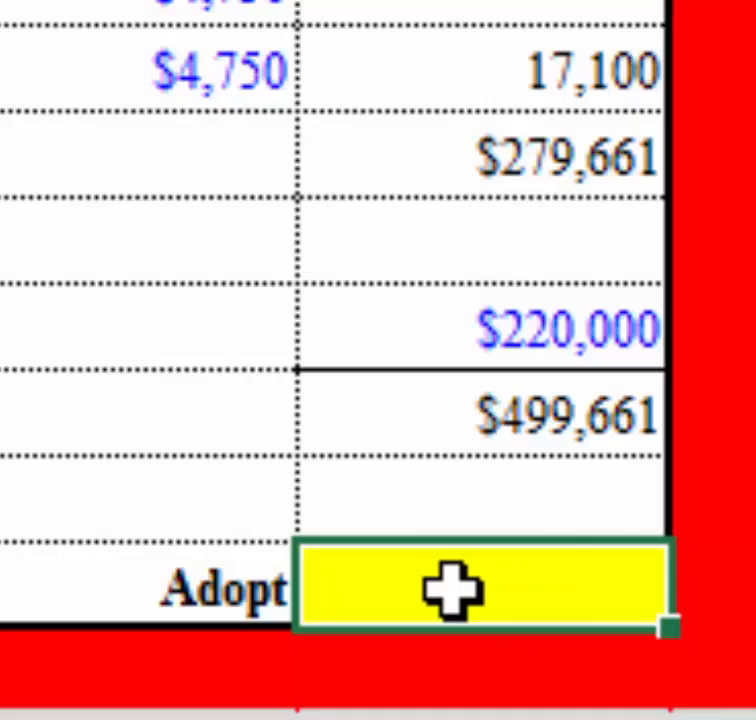
{"action": "type", "text": "=r"}
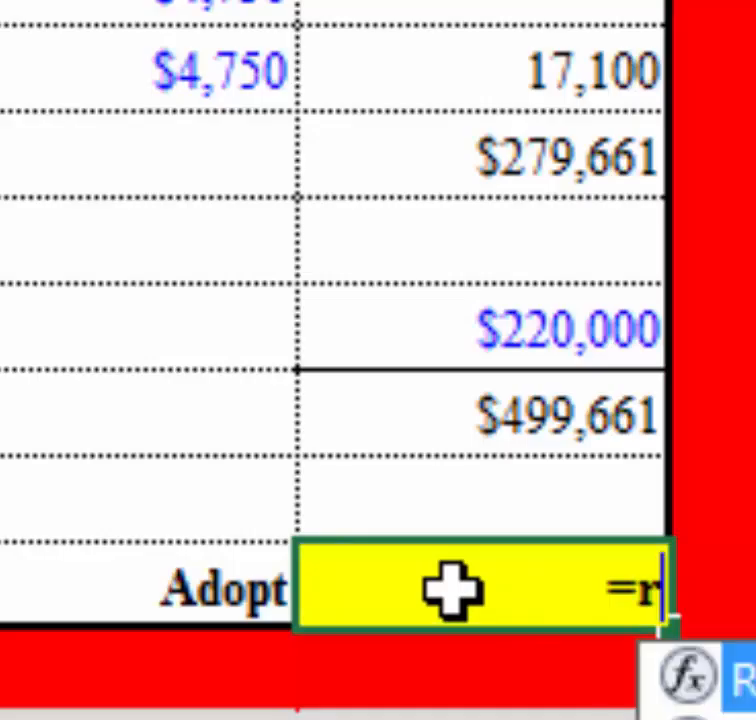
{"action": "type", "text": "ou"}
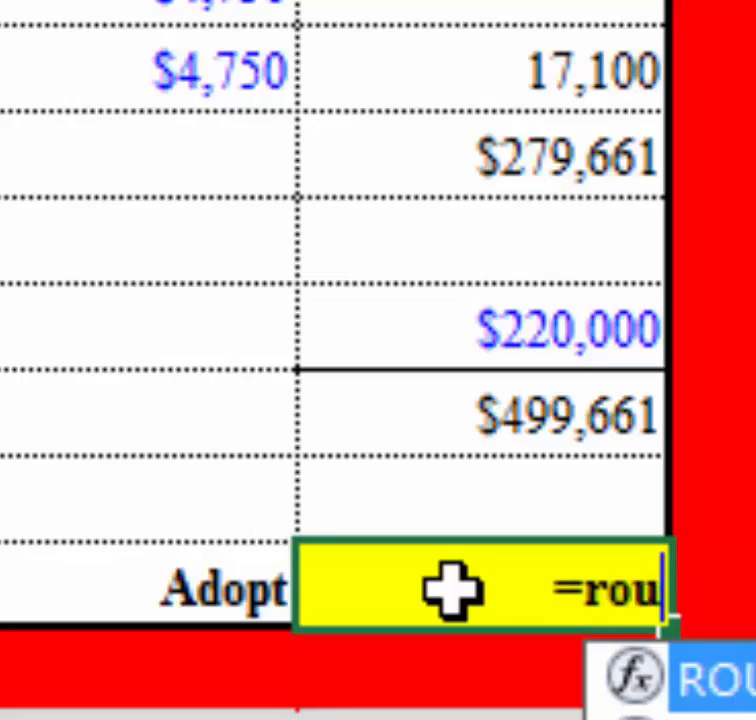
{"action": "type", "text": "nd("}
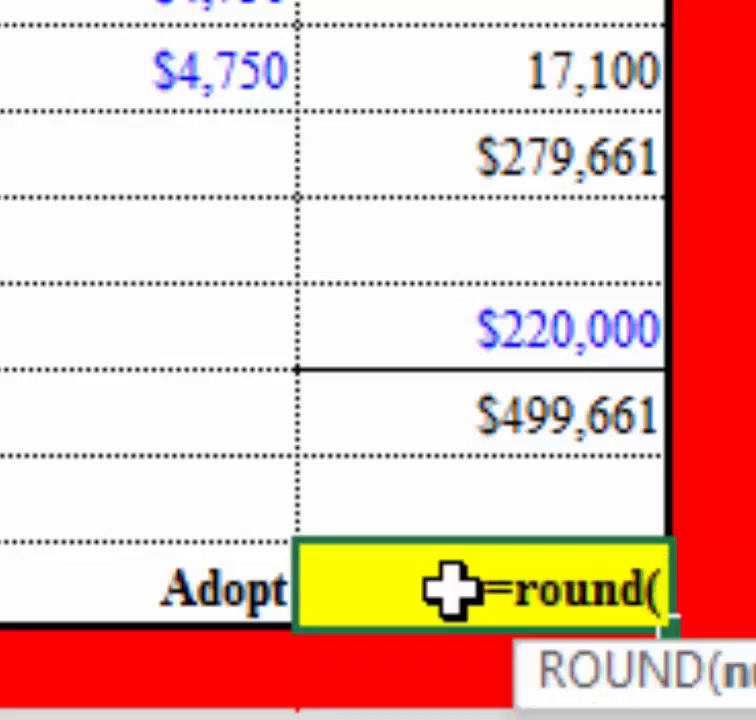
{"action": "left_click", "coordinate": [478, 403]}
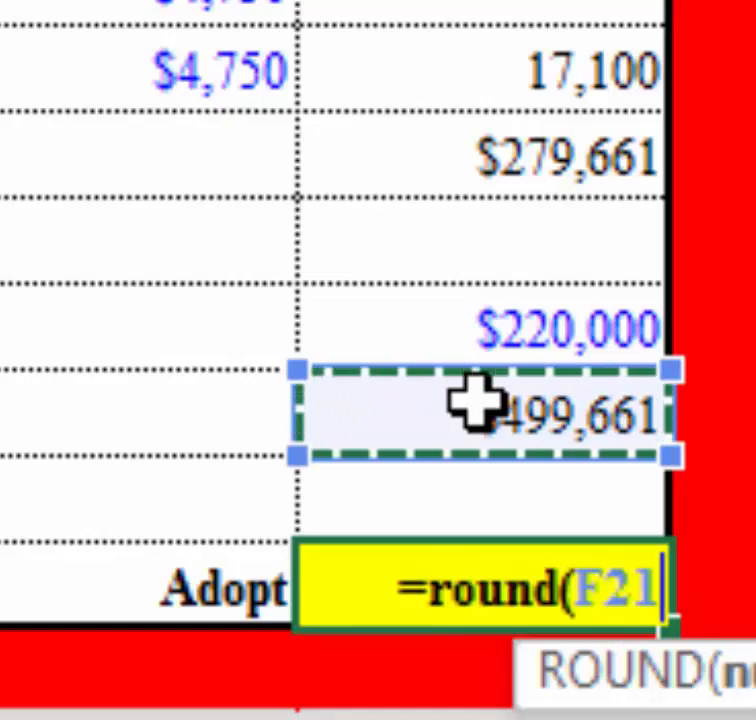
{"action": "type", "text": ",-"}
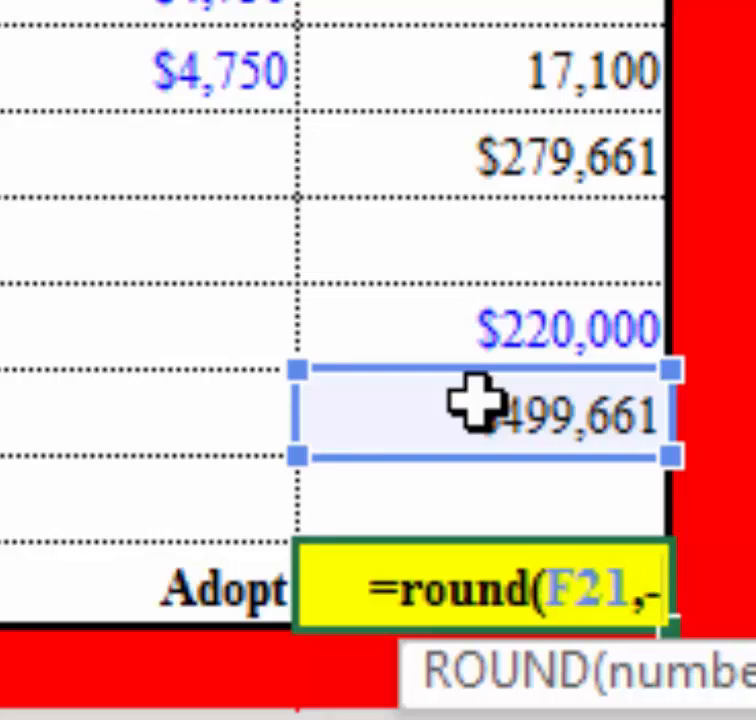
{"action": "type", "text": "3"}
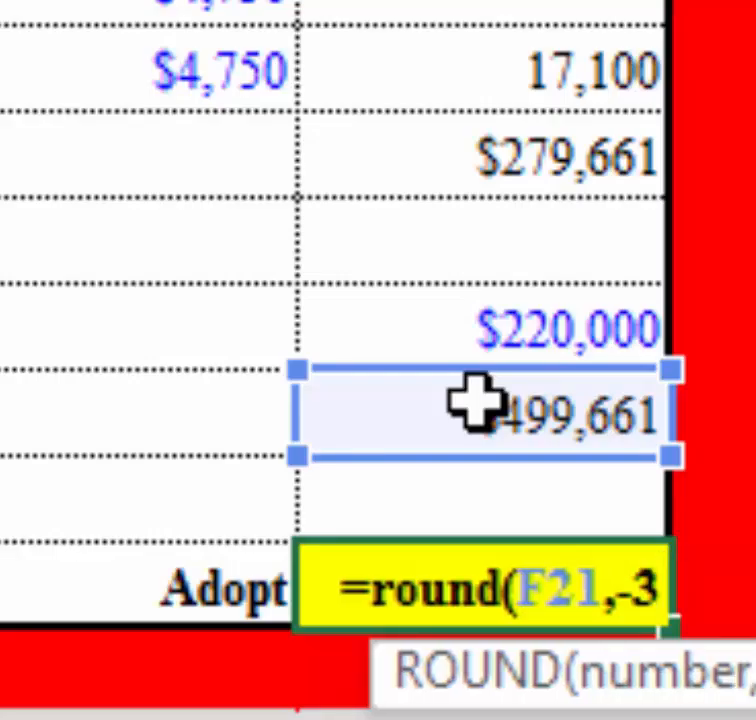
{"action": "type", "text": ")"}
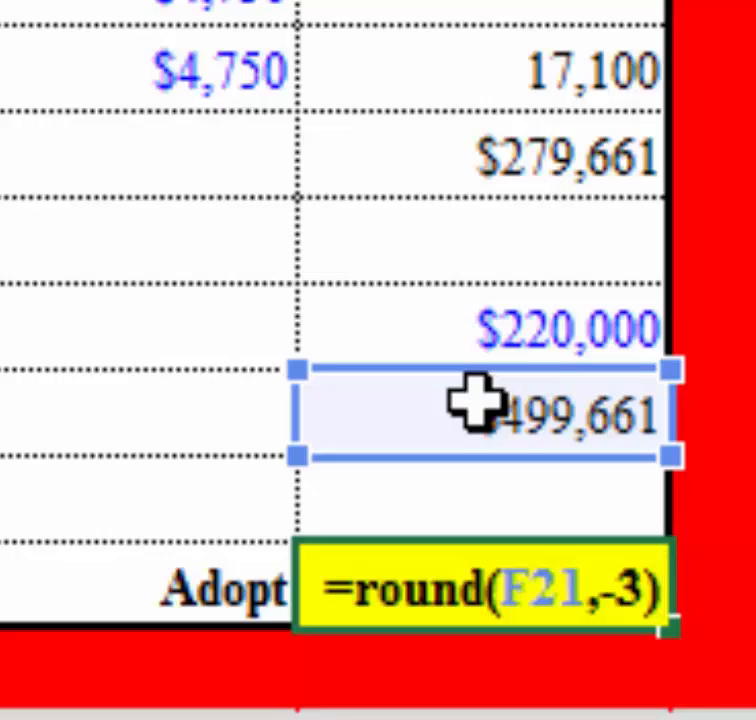
{"action": "key", "text": "Return"}
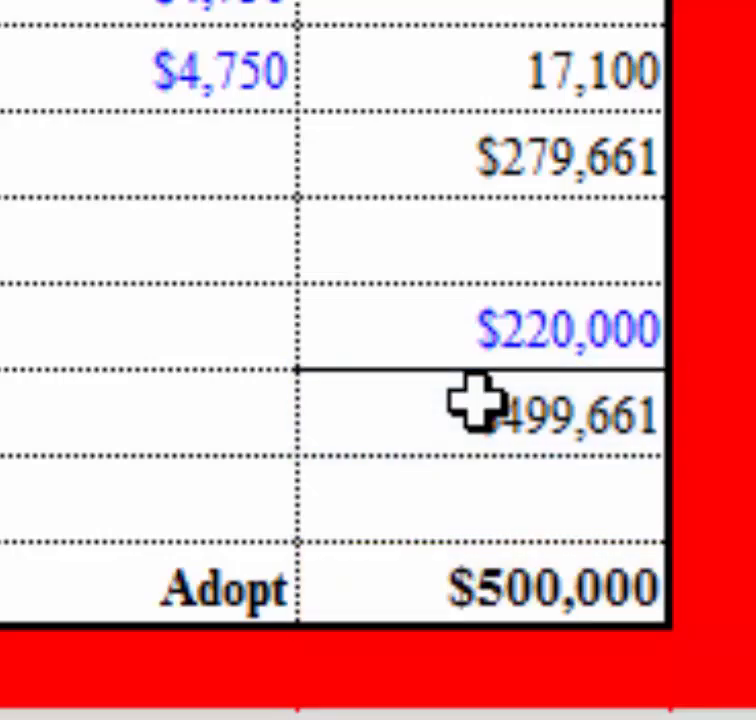
{"action": "left_click", "coordinate": [362, 598]}
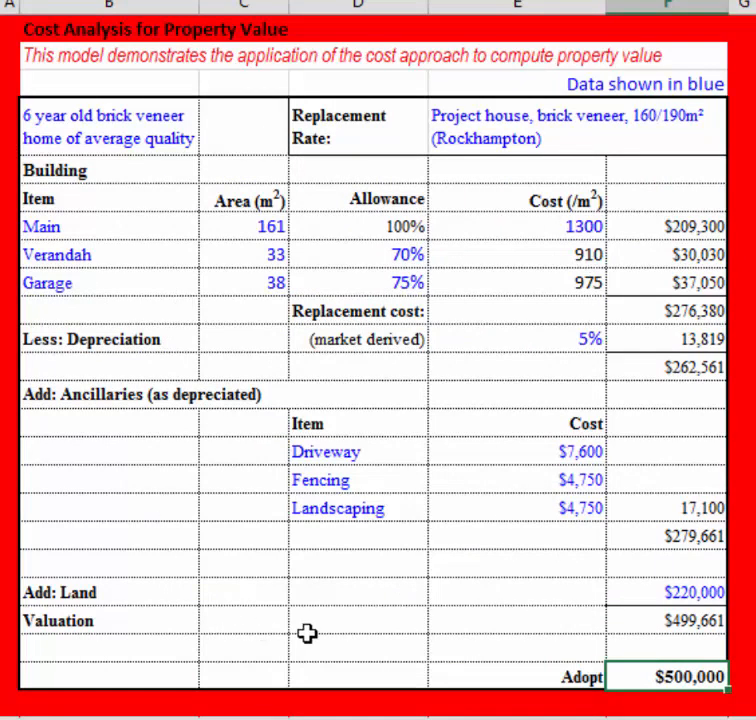
Set the verandah's area in C8 to 40 m² to test the effect on the adopted value.
{"action": "key", "text": "ctrl+Home"}
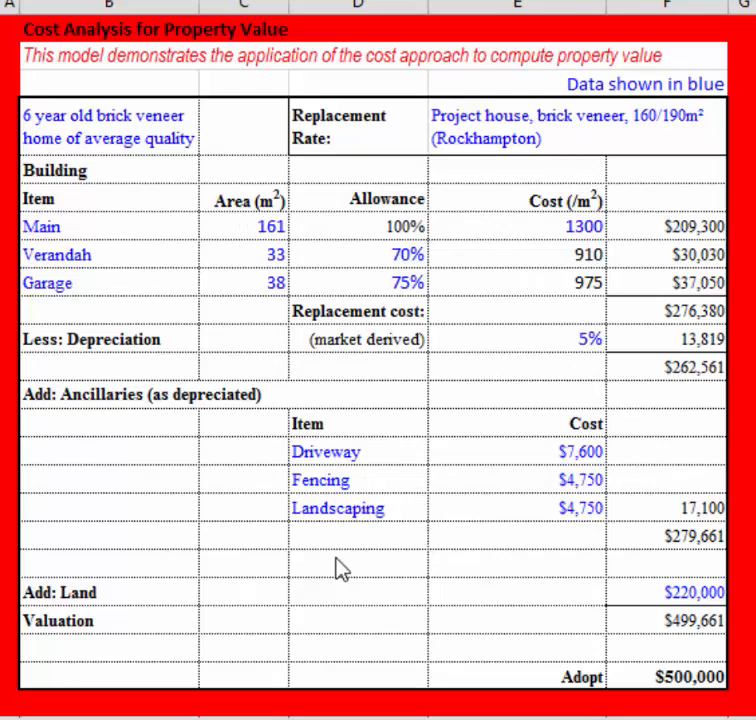
{"action": "left_click", "coordinate": [246, 251]}
{"action": "left_click", "coordinate": [135, 262]}
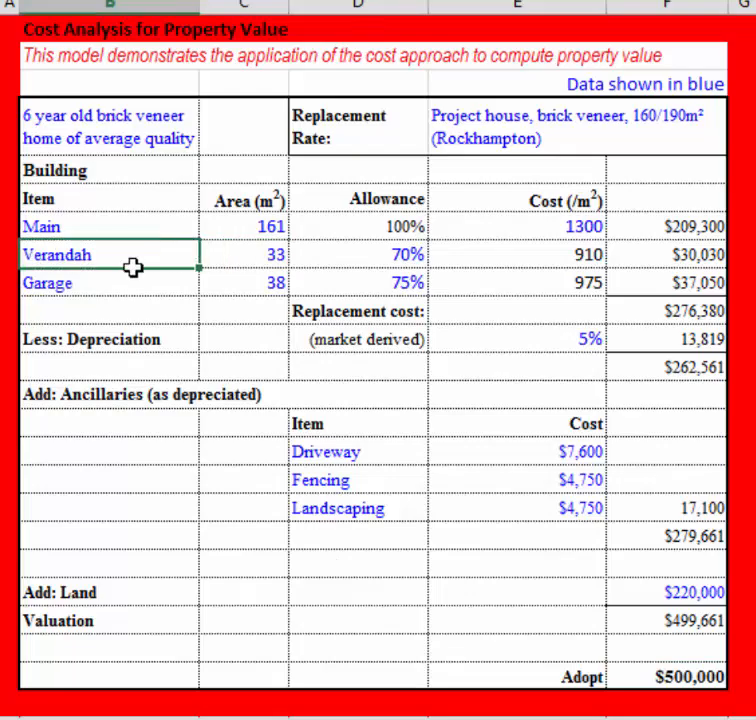
{"action": "left_click", "coordinate": [235, 256]}
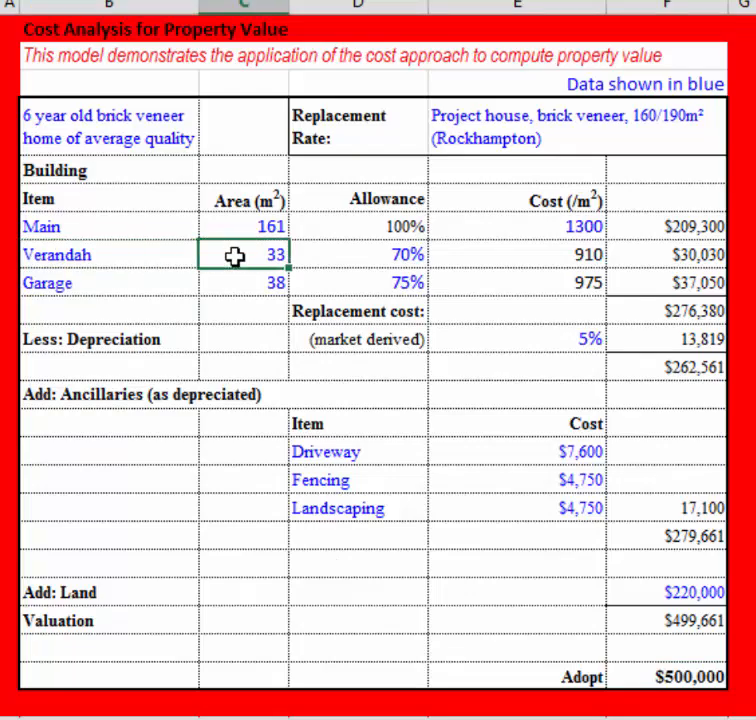
{"action": "type", "text": "40"}
{"action": "key", "text": "Return"}
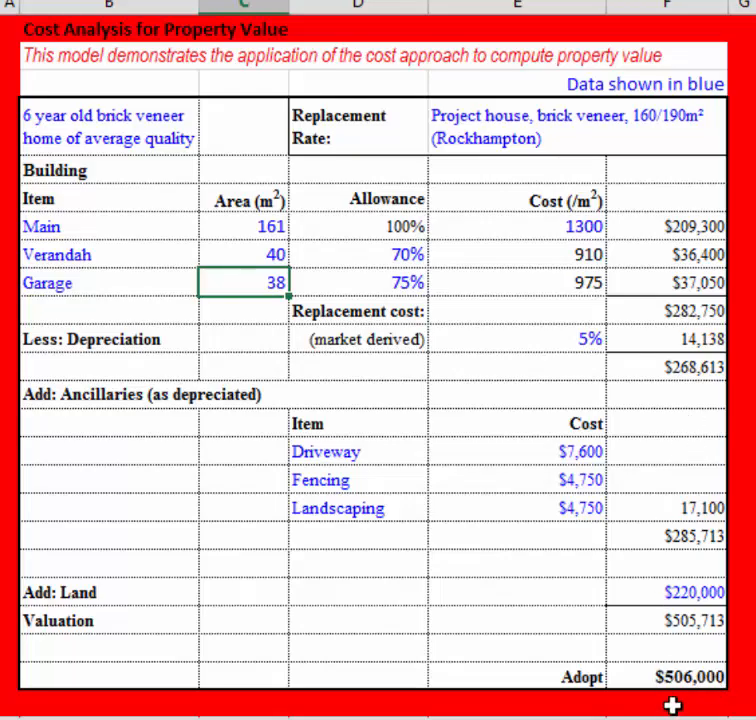
Set the main building's area in C7 to 120 m².
{"action": "left_click", "coordinate": [251, 252]}
{"action": "left_click", "coordinate": [257, 228]}
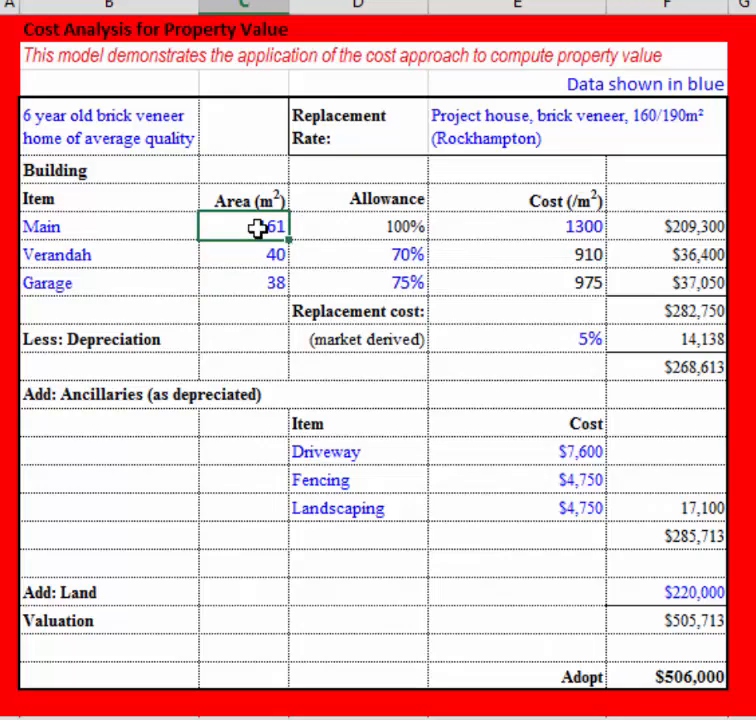
{"action": "type", "text": "120"}
{"action": "key", "text": "Return"}
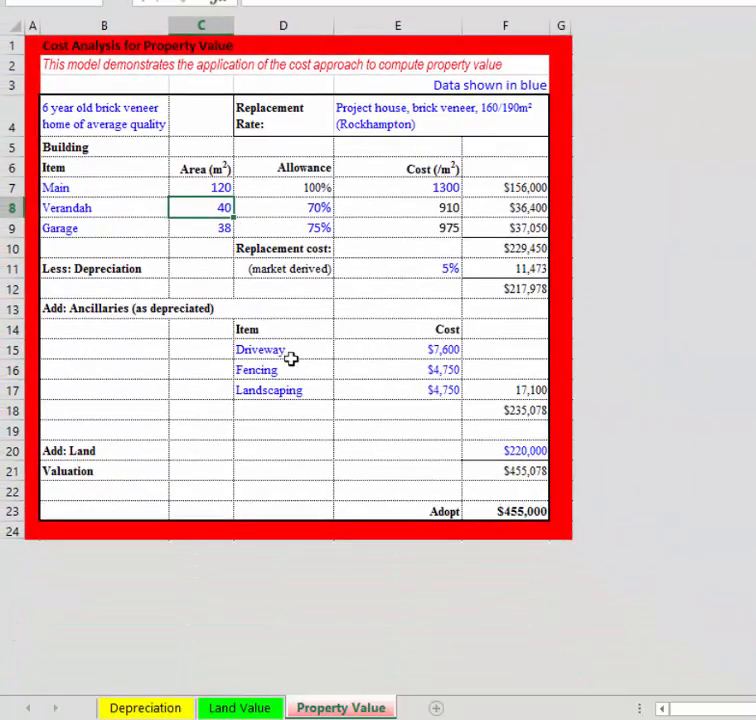
Switch to the Land Value sheet of the cost analysis workbook.
{"action": "left_click", "coordinate": [241, 708]}
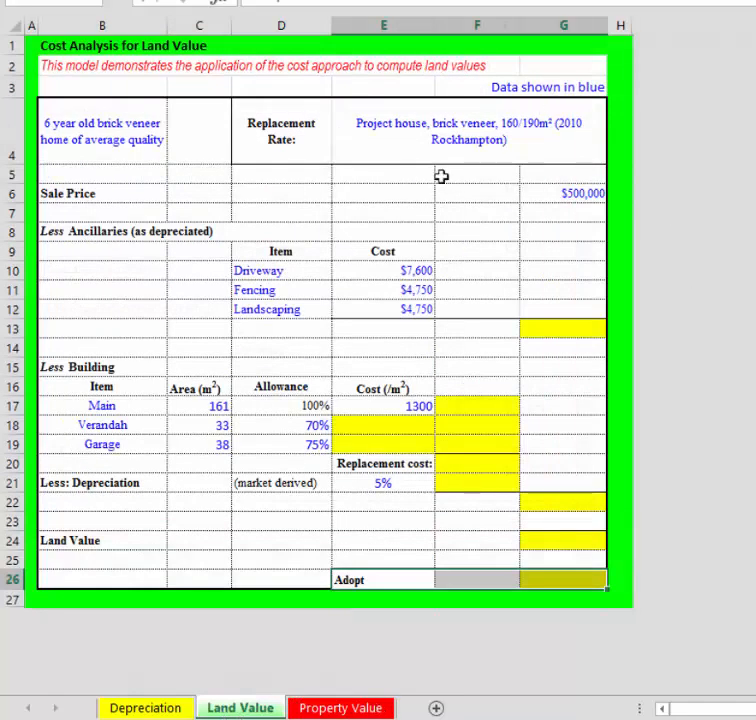